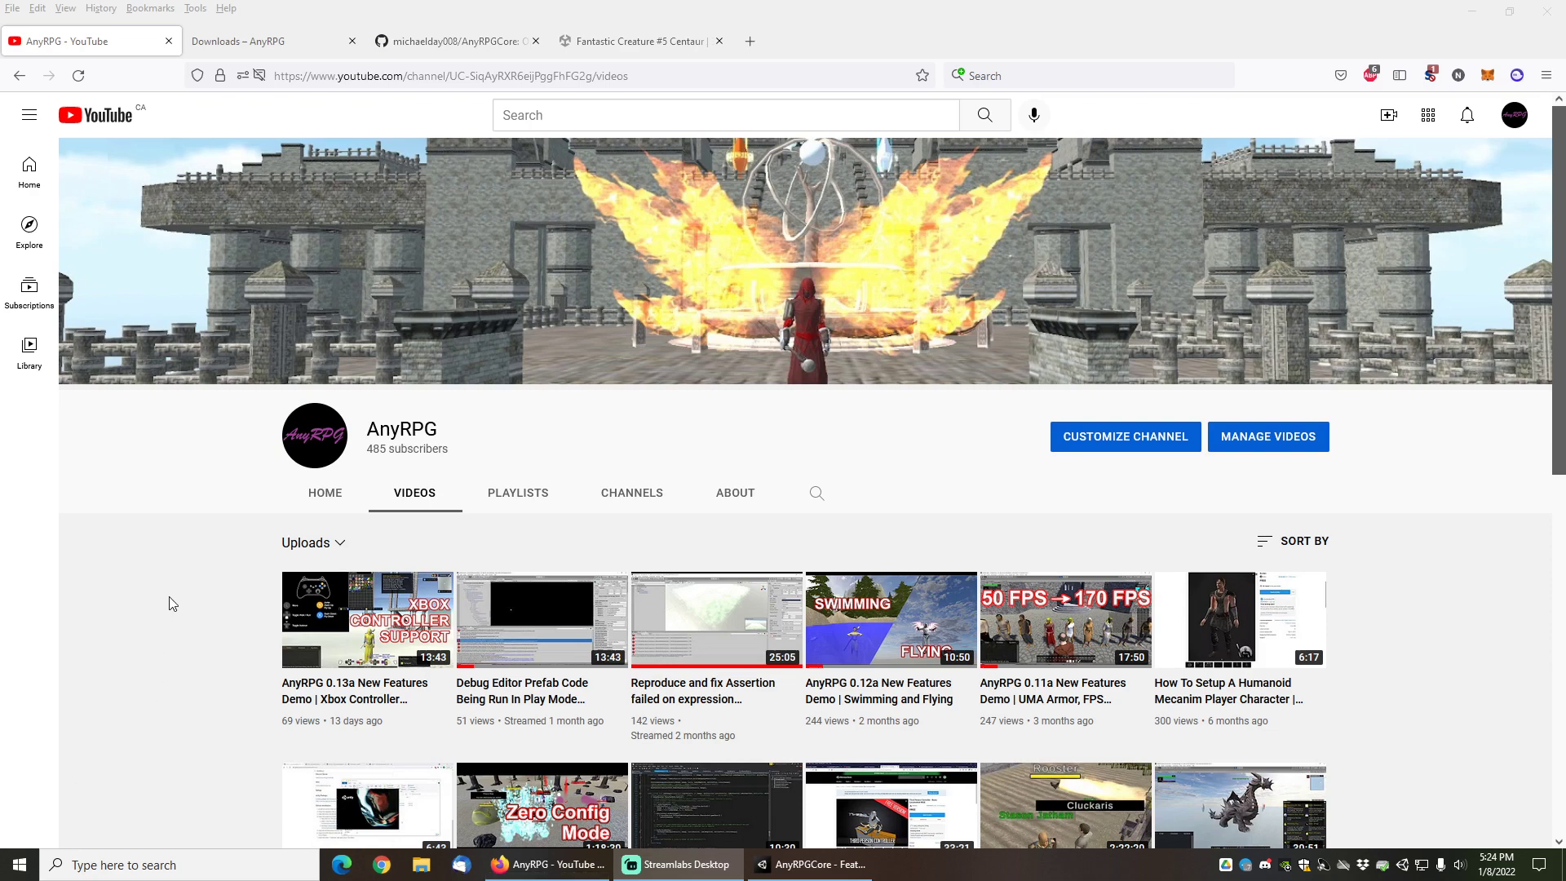
View the Fantastic Creature #5 Centaur asset, the AnyRPGCore repository, then the AnyRPG Downloads page.
left_click(607, 44)
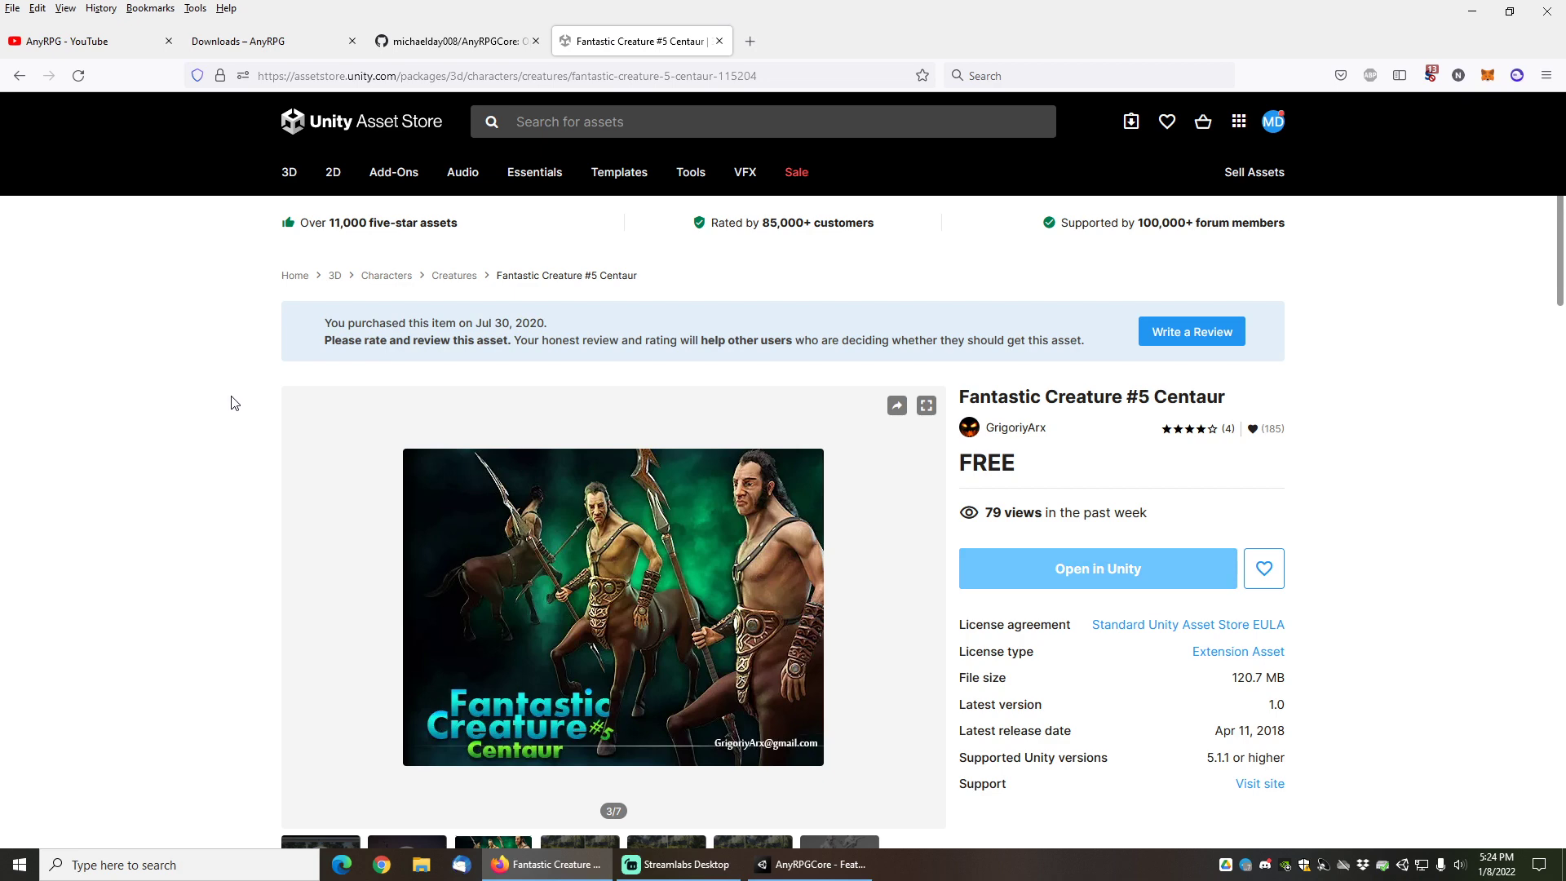
left_click(456, 41)
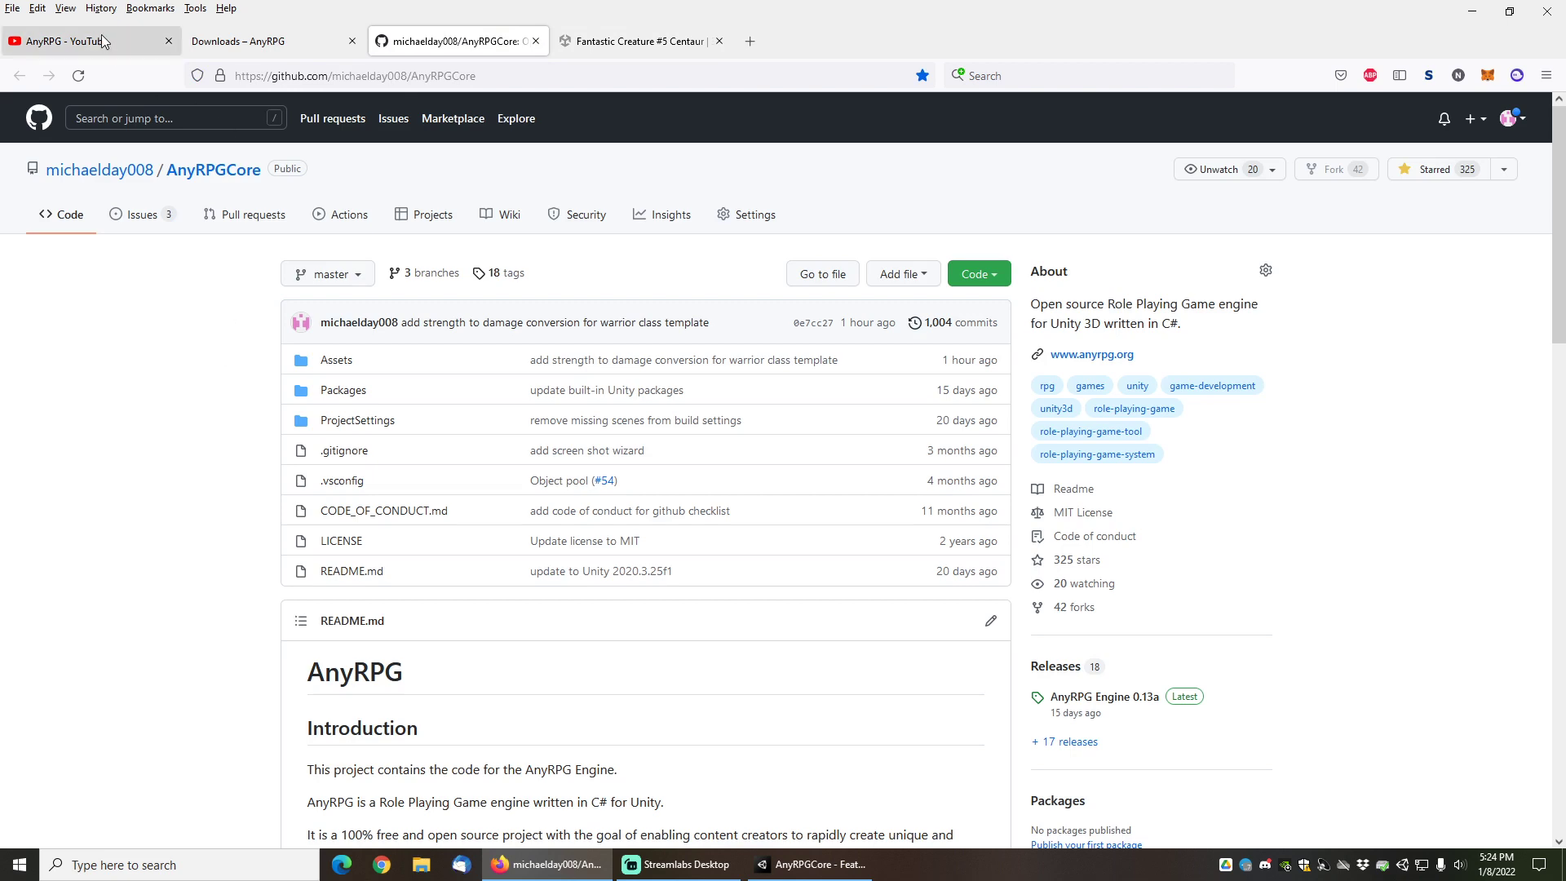
left_click(249, 43)
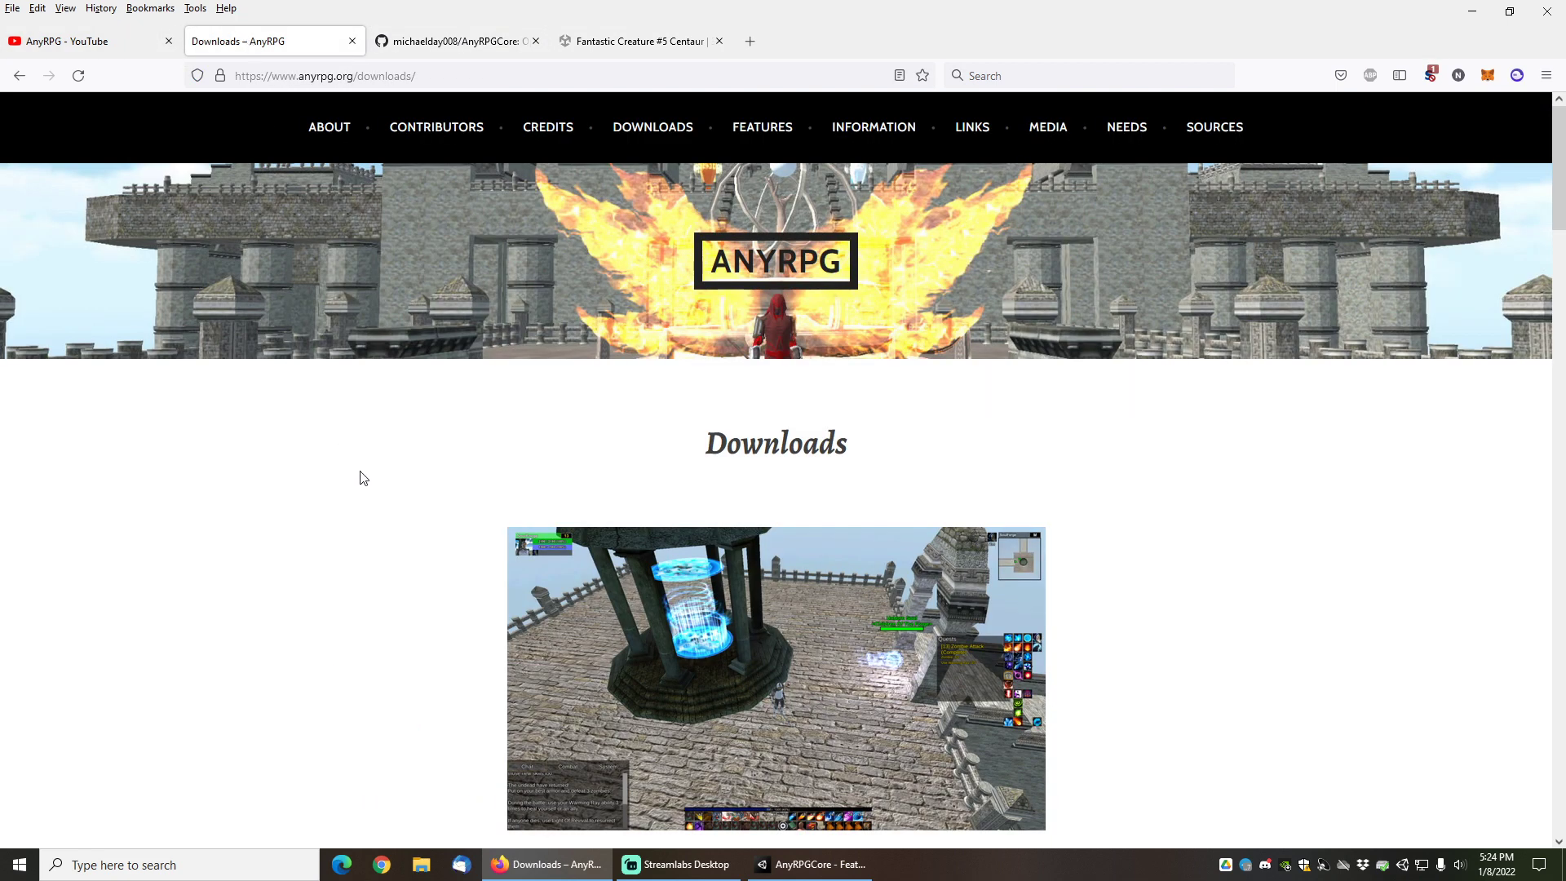
Scroll down the AnyRPG Downloads page to the engine download table.
scroll(361, 493, "down", 6)
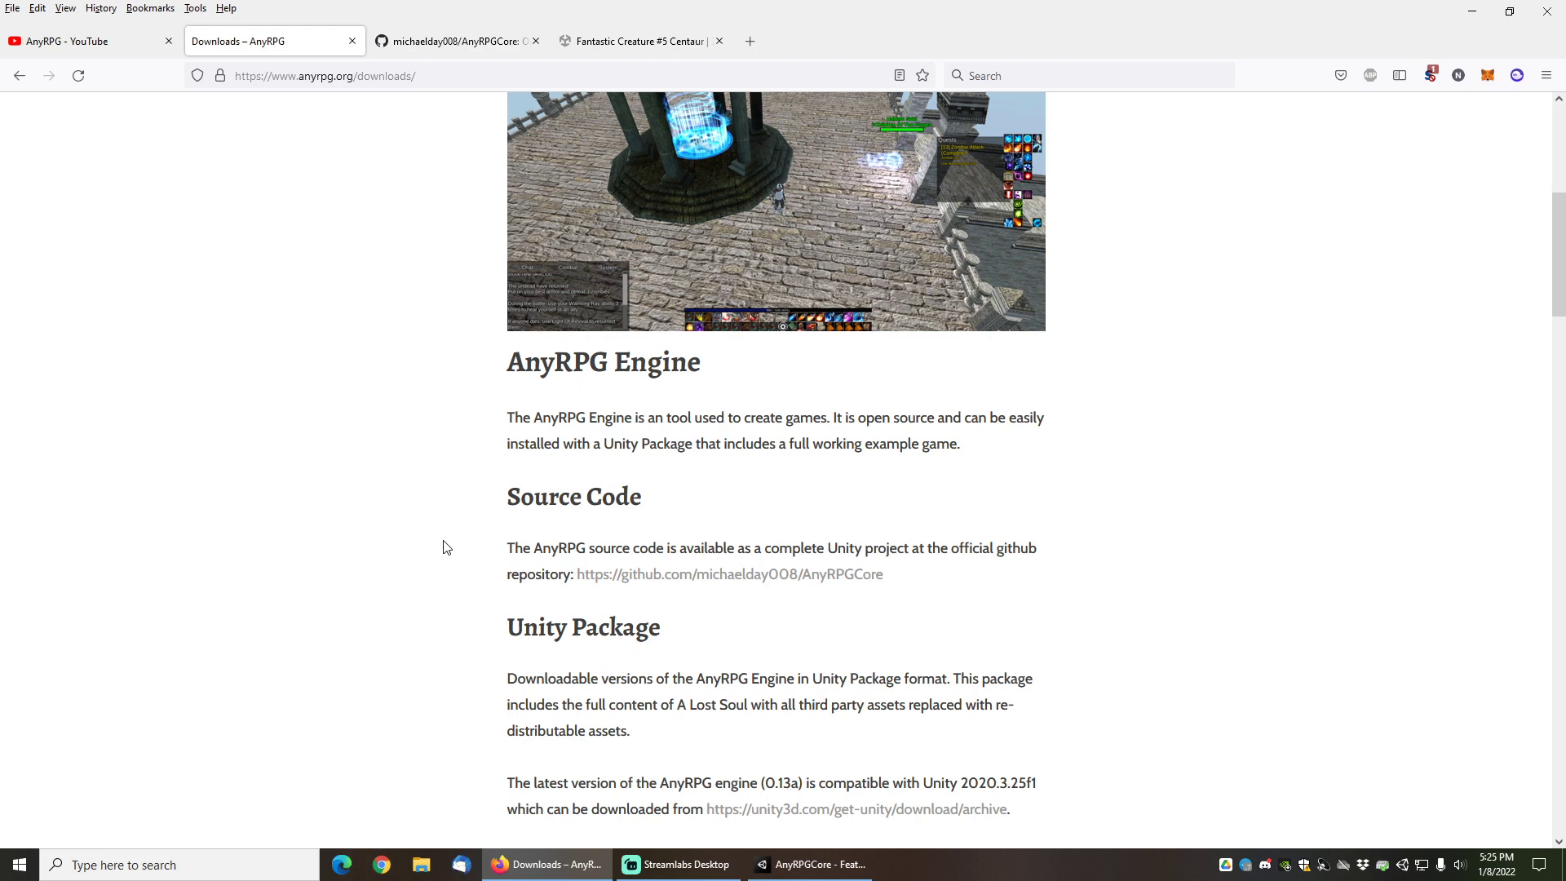
scroll(445, 546, "down", 3)
scroll(447, 546, "down", 1)
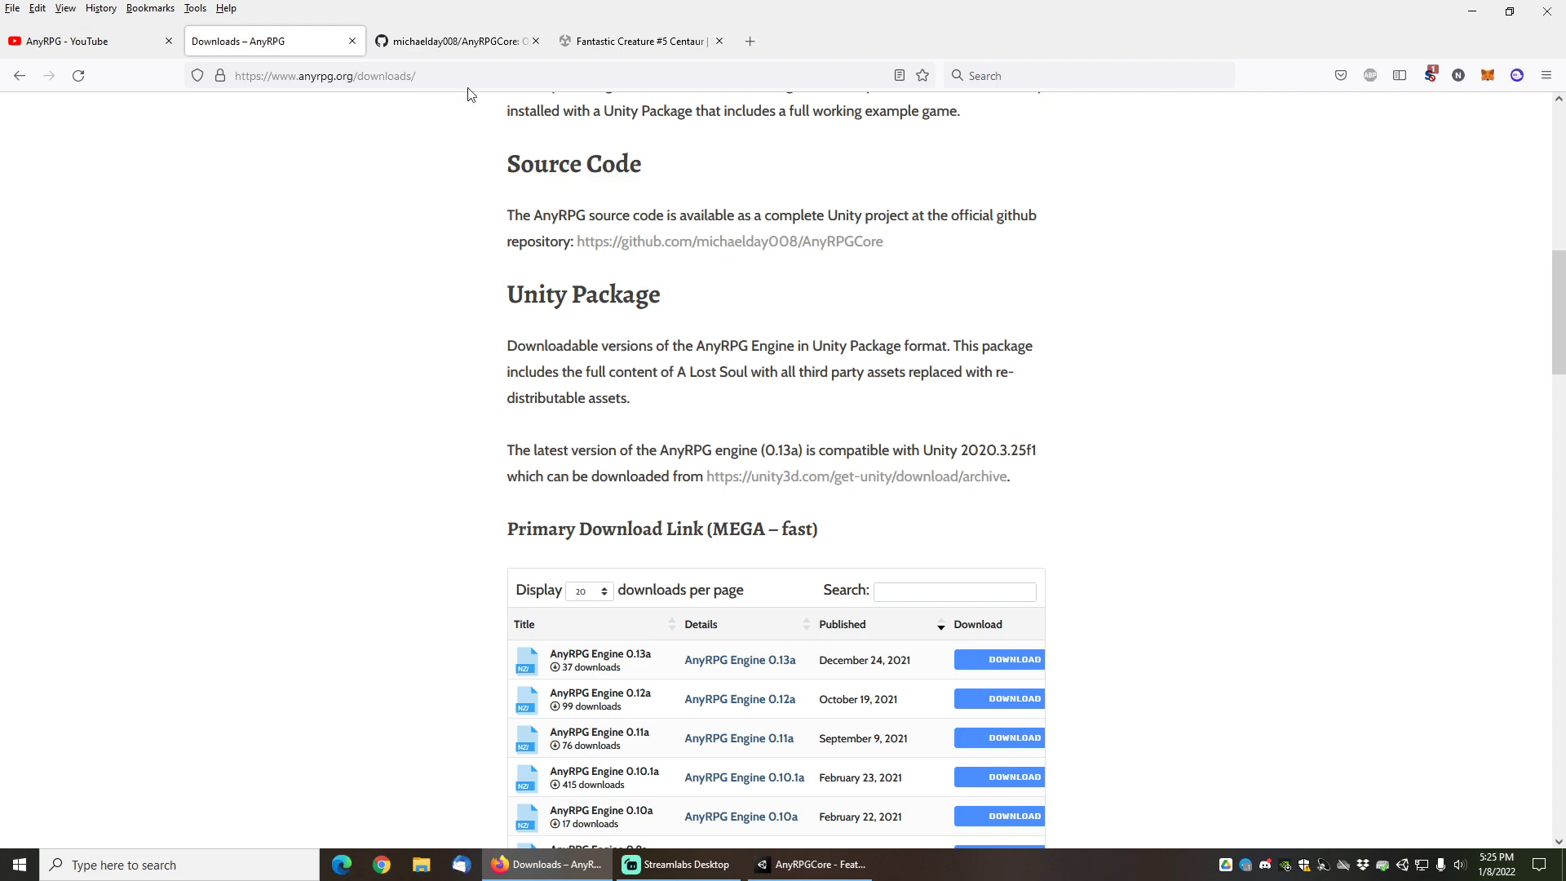
Return to the AnyRPGCore repository and scroll to its README Setup section.
left_click(457, 42)
scroll(212, 449, "down", 3)
scroll(214, 435, "down", 10)
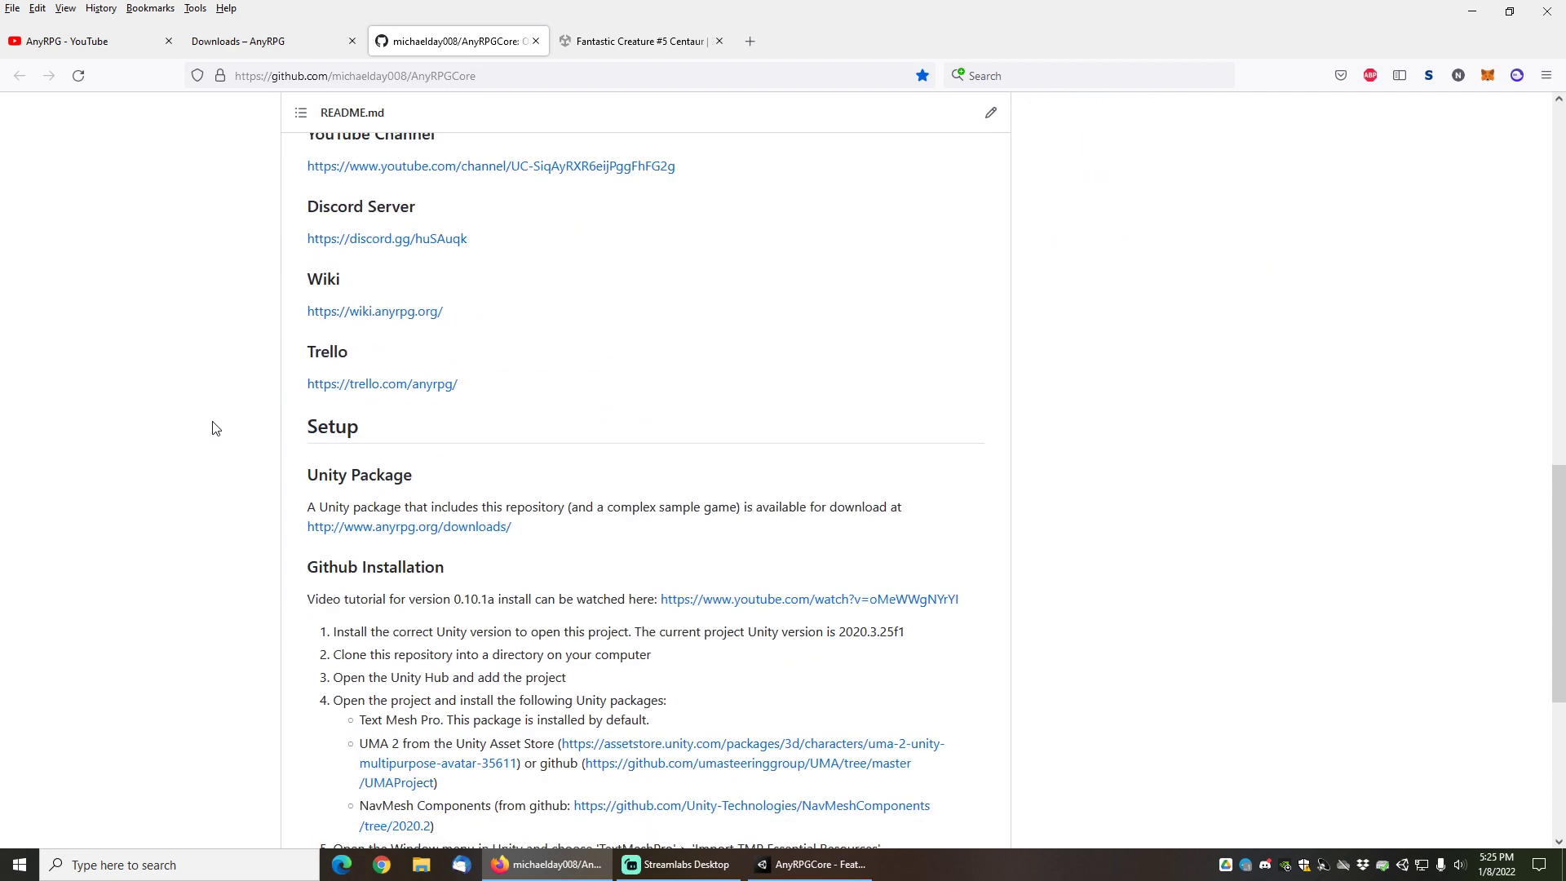
Read the GitHub Installation steps, browse the AnyRPG YouTube videos, then return to the Centaur asset page.
scroll(214, 428, "down", 2)
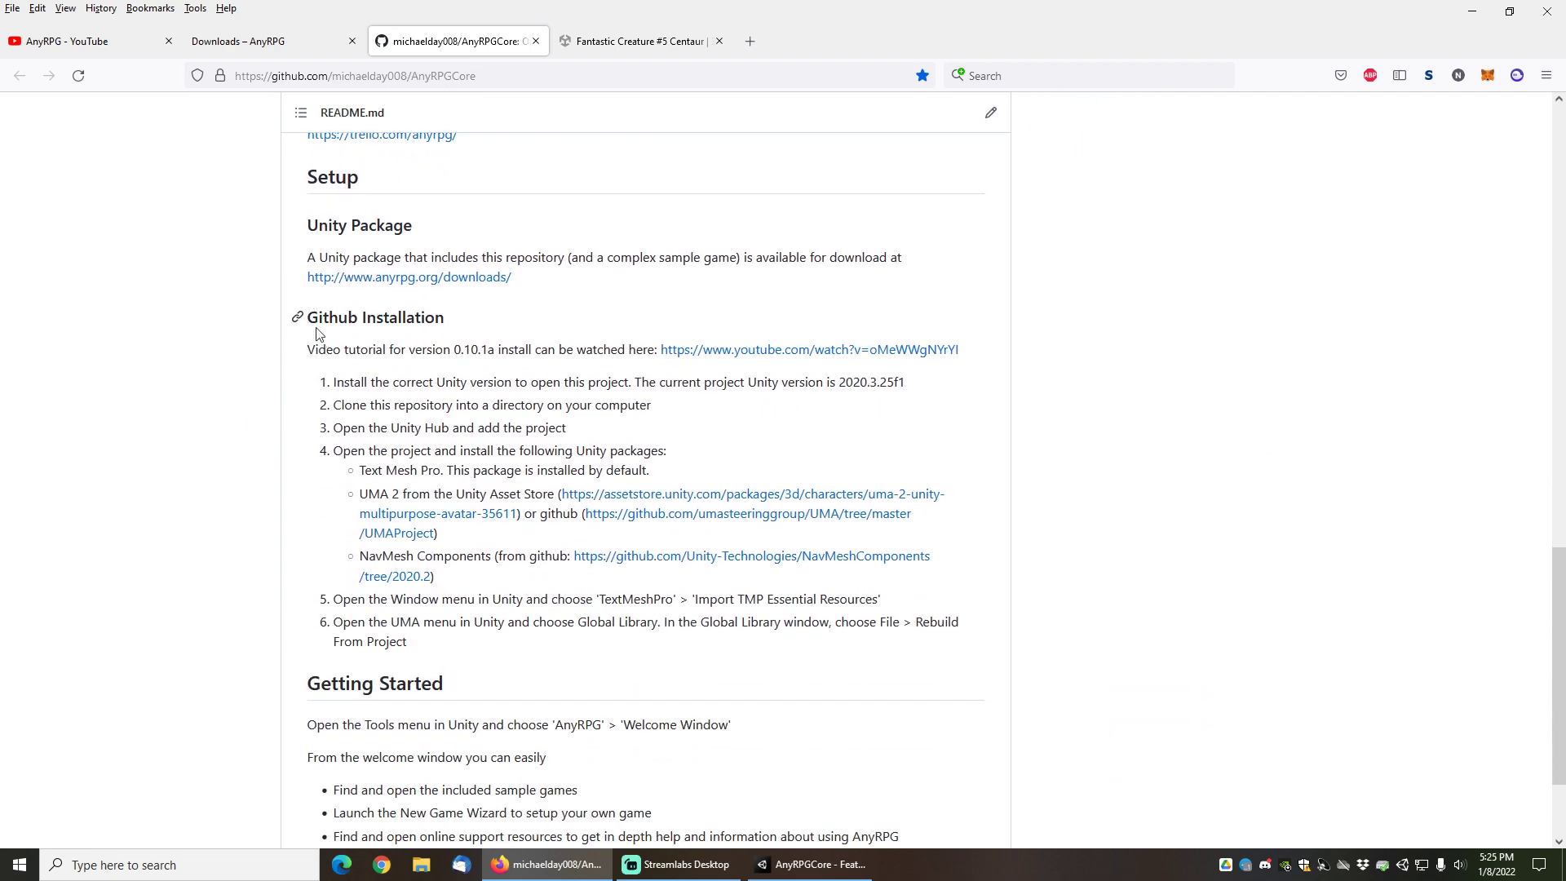
left_click(130, 41)
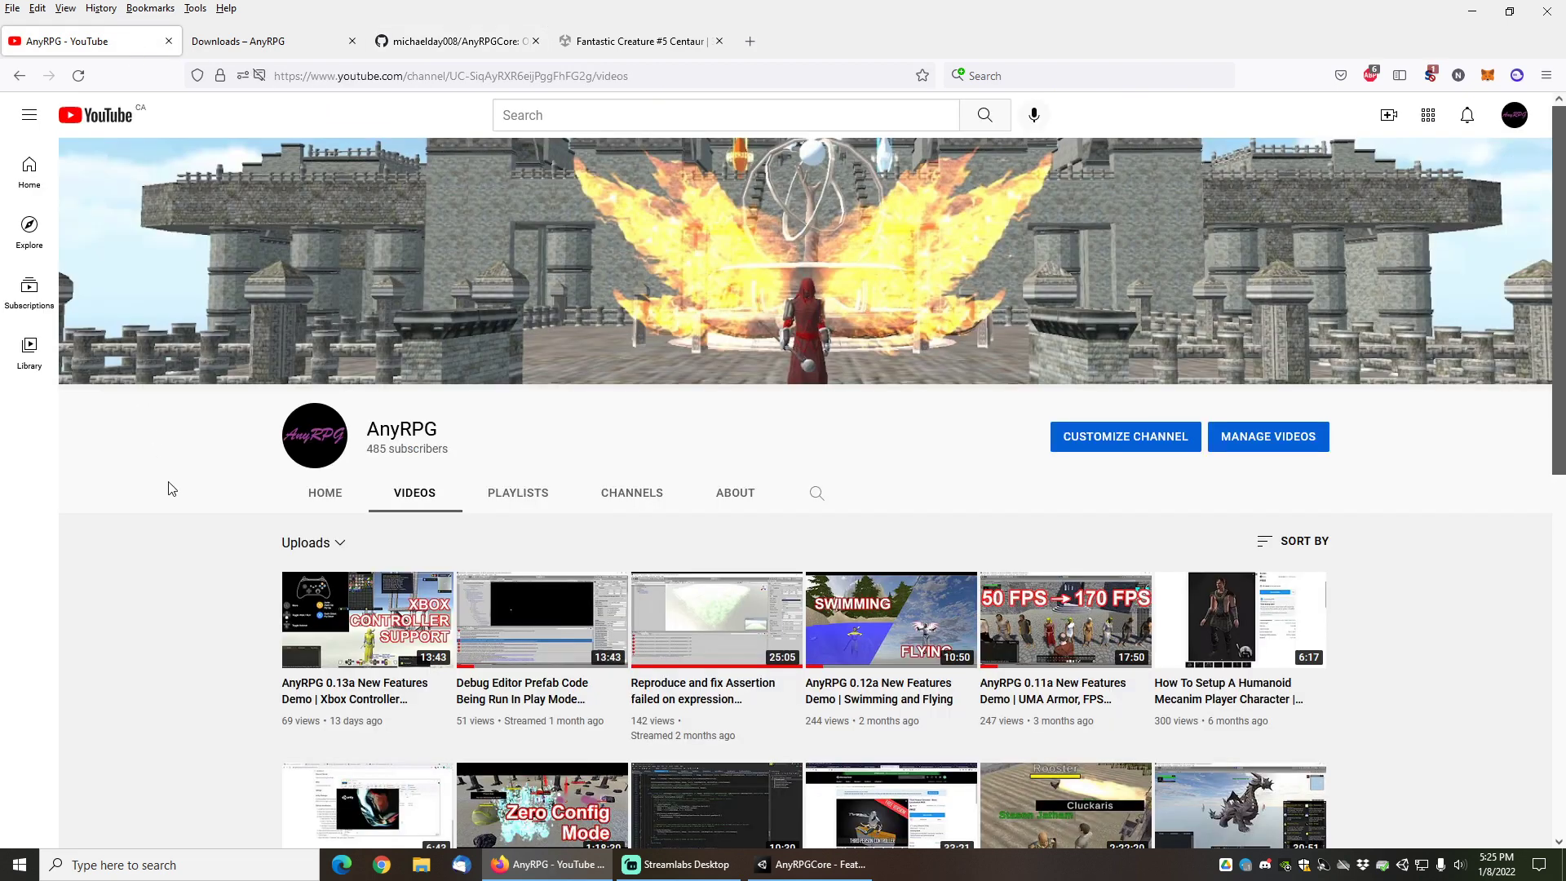
scroll(184, 526, "down", 4)
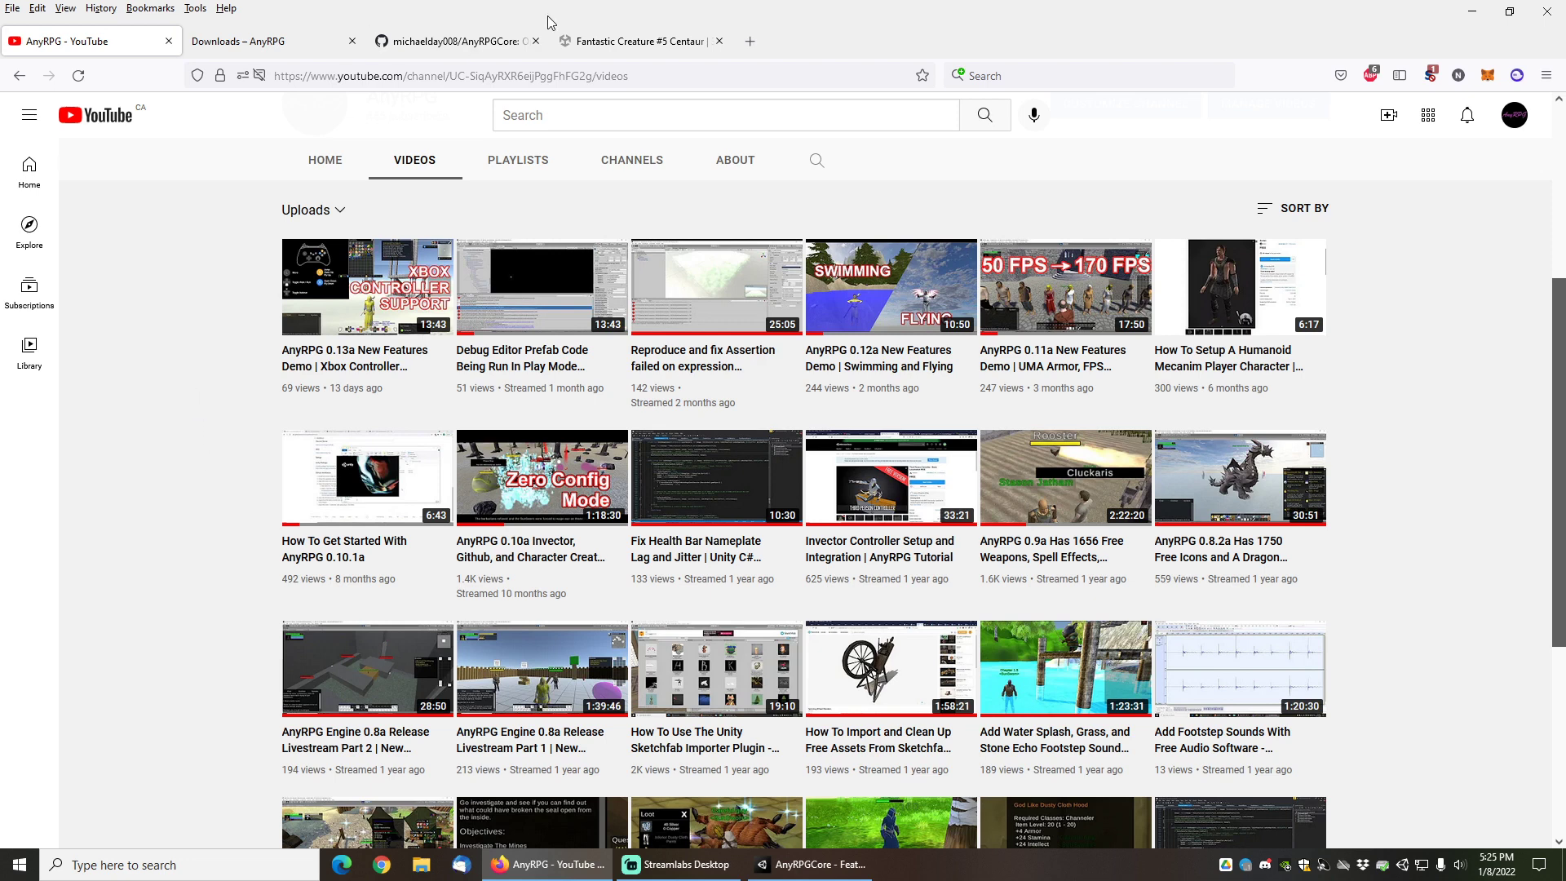
left_click(614, 43)
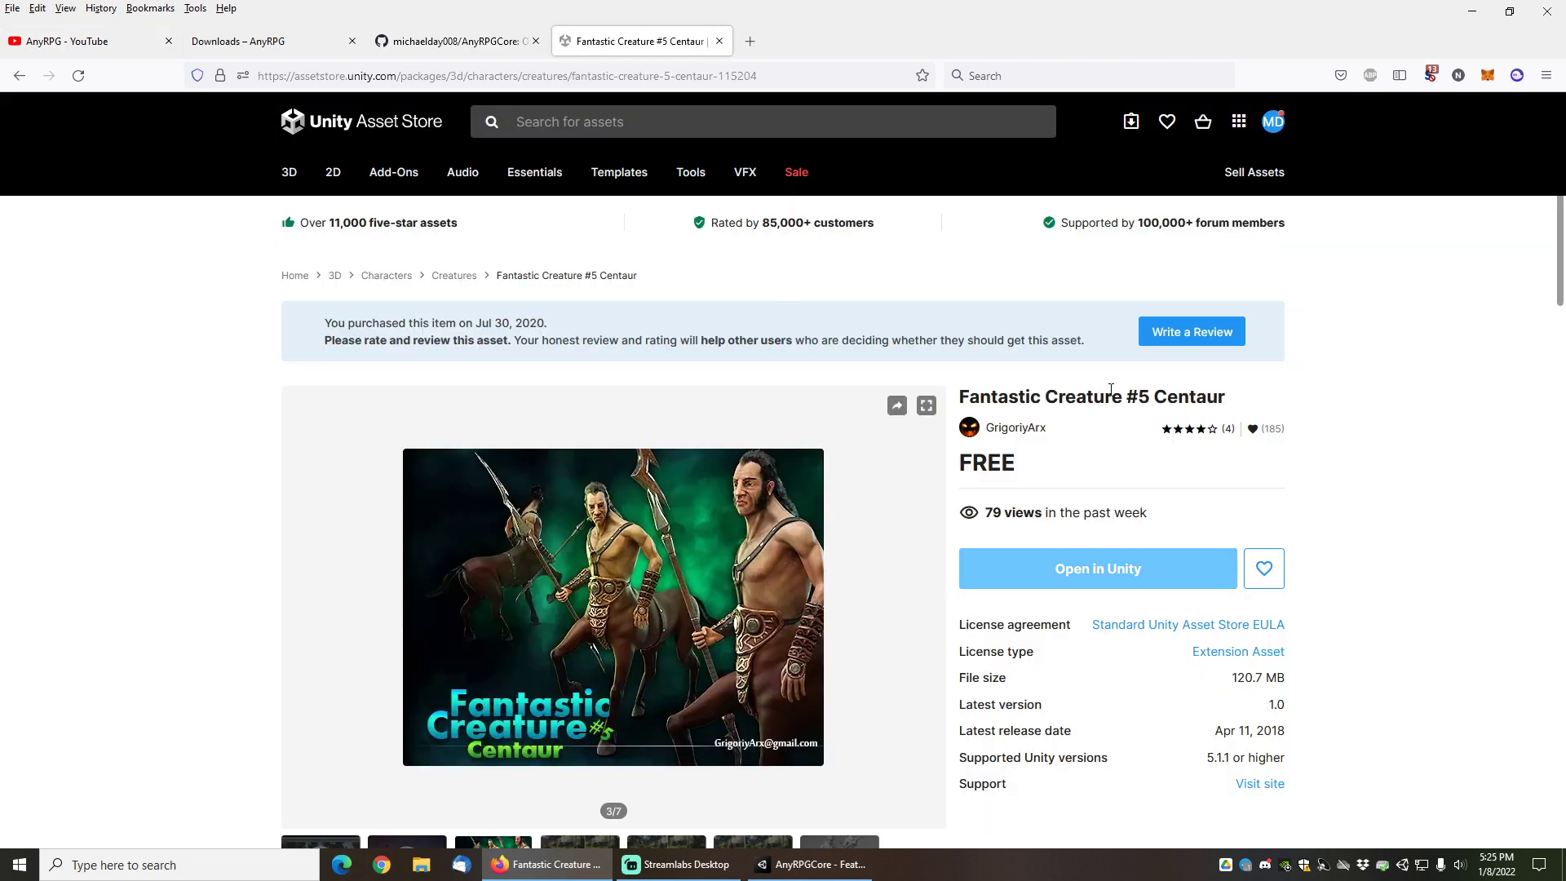
Find 'centaur' in Package Manager's My Assets and import all its files into the project.
left_click(1093, 575)
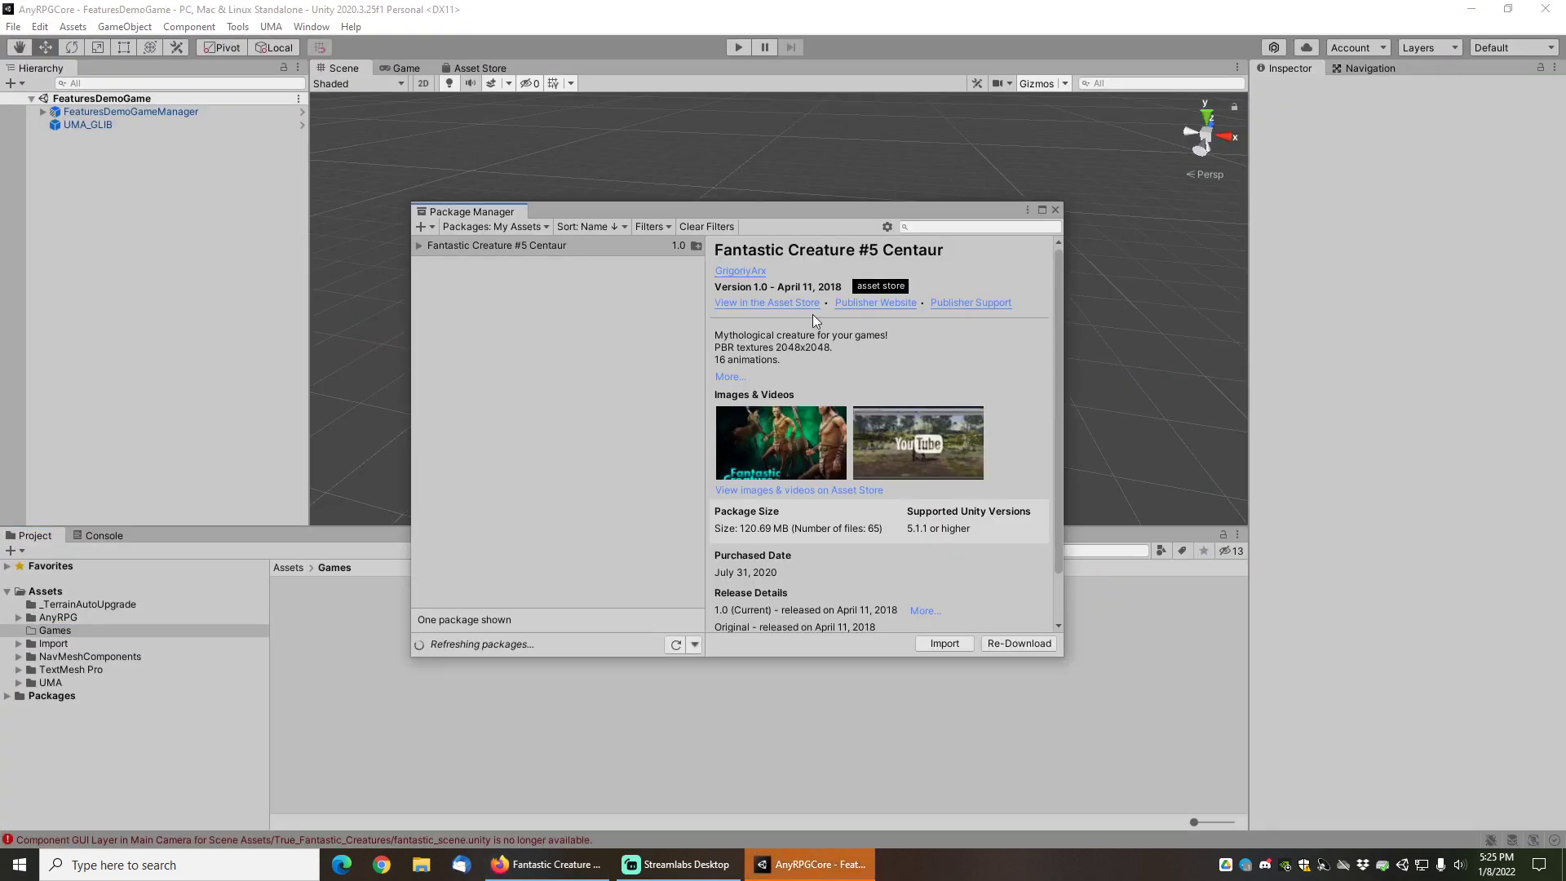
left_click(940, 228)
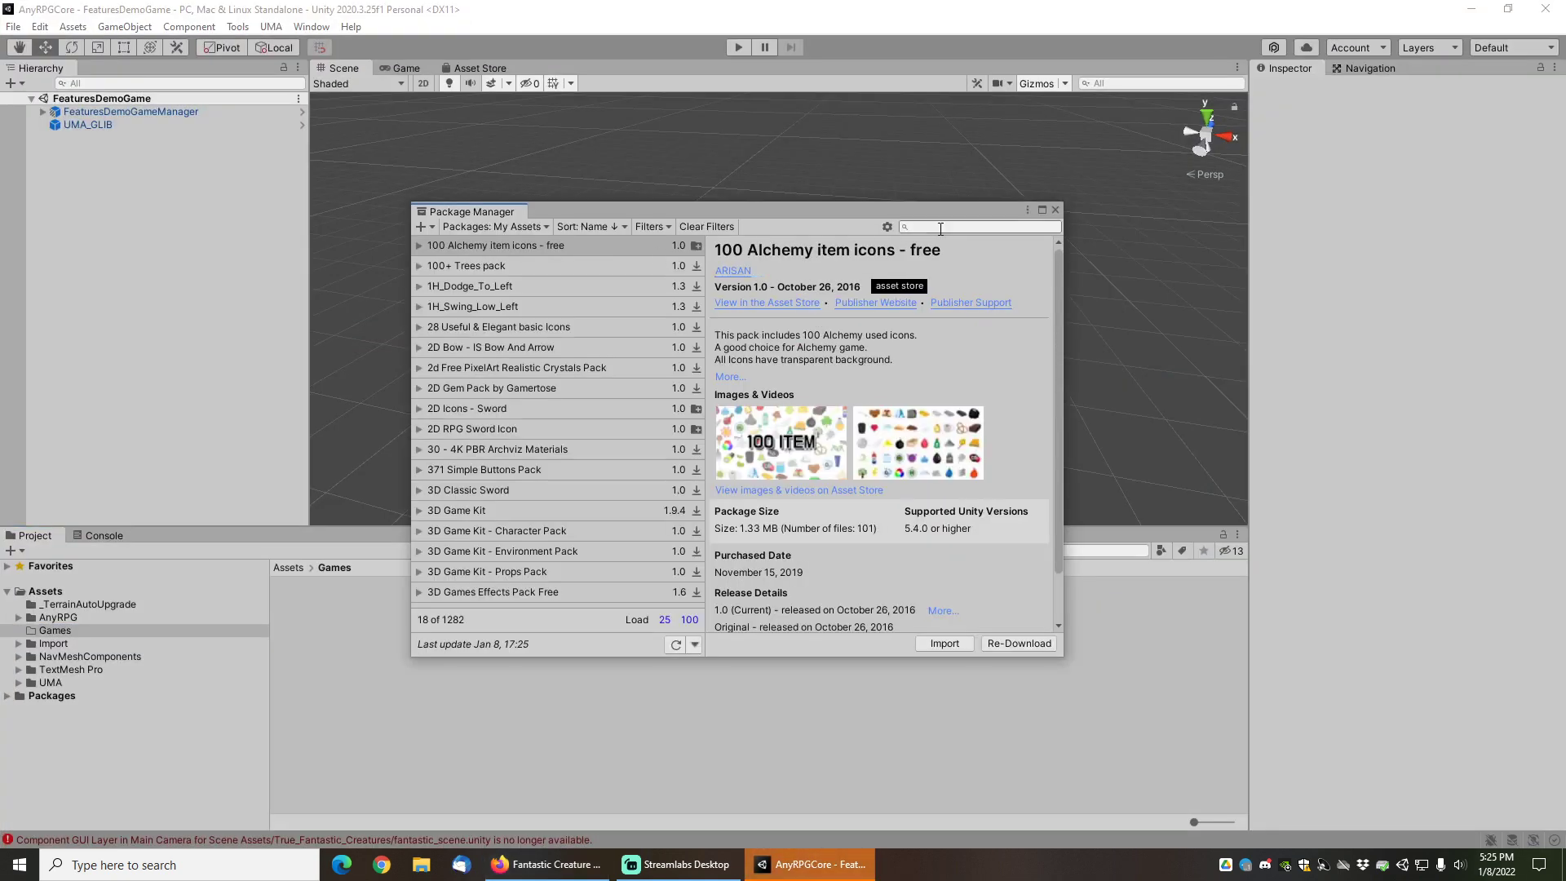
type("centaur")
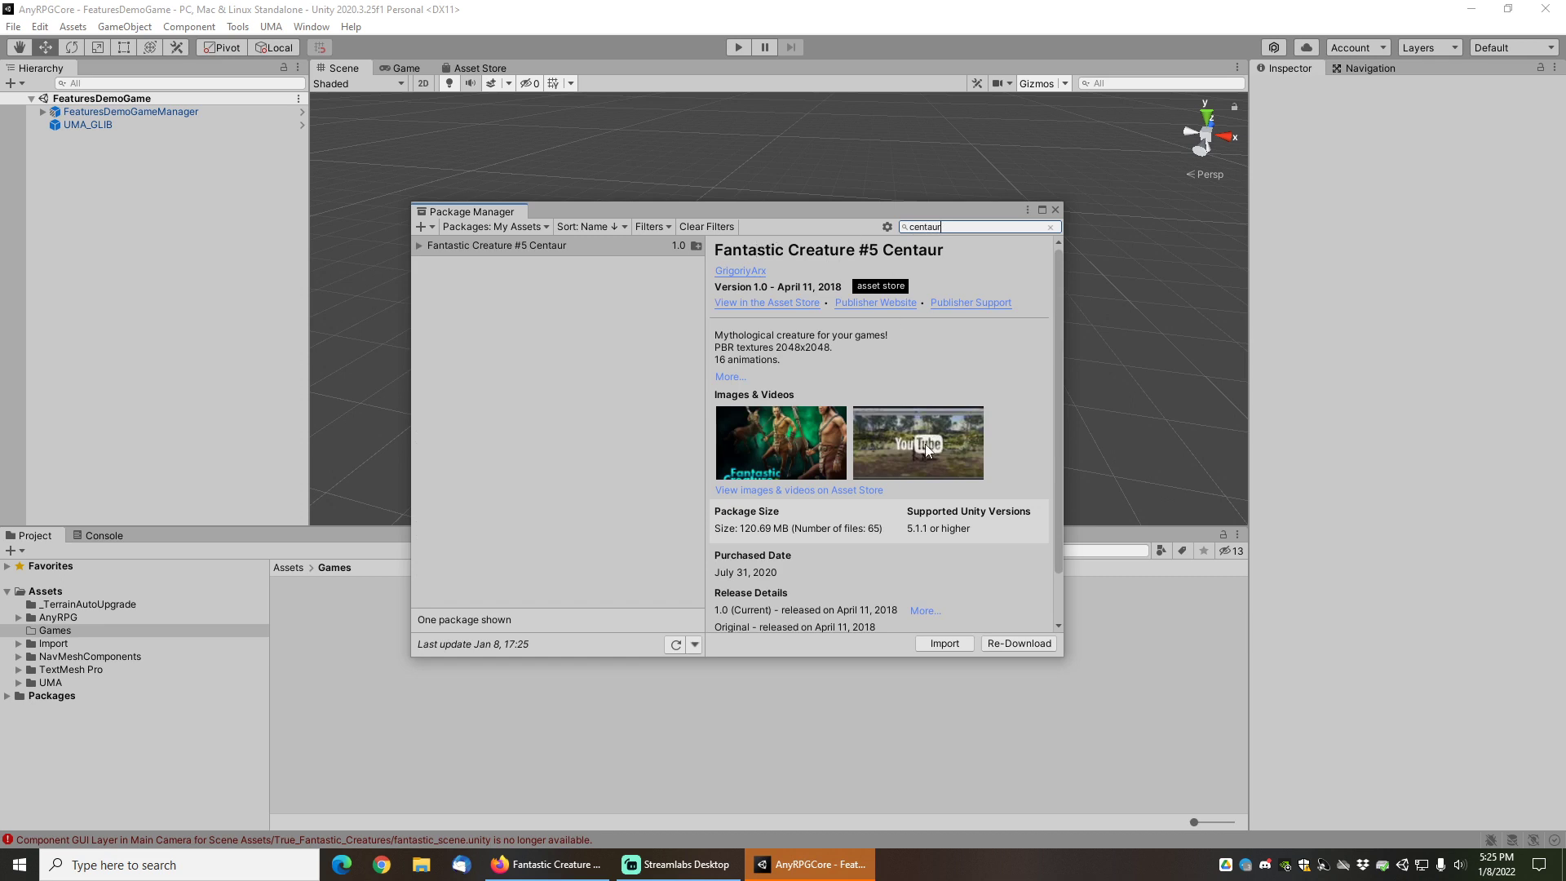
left_click(945, 643)
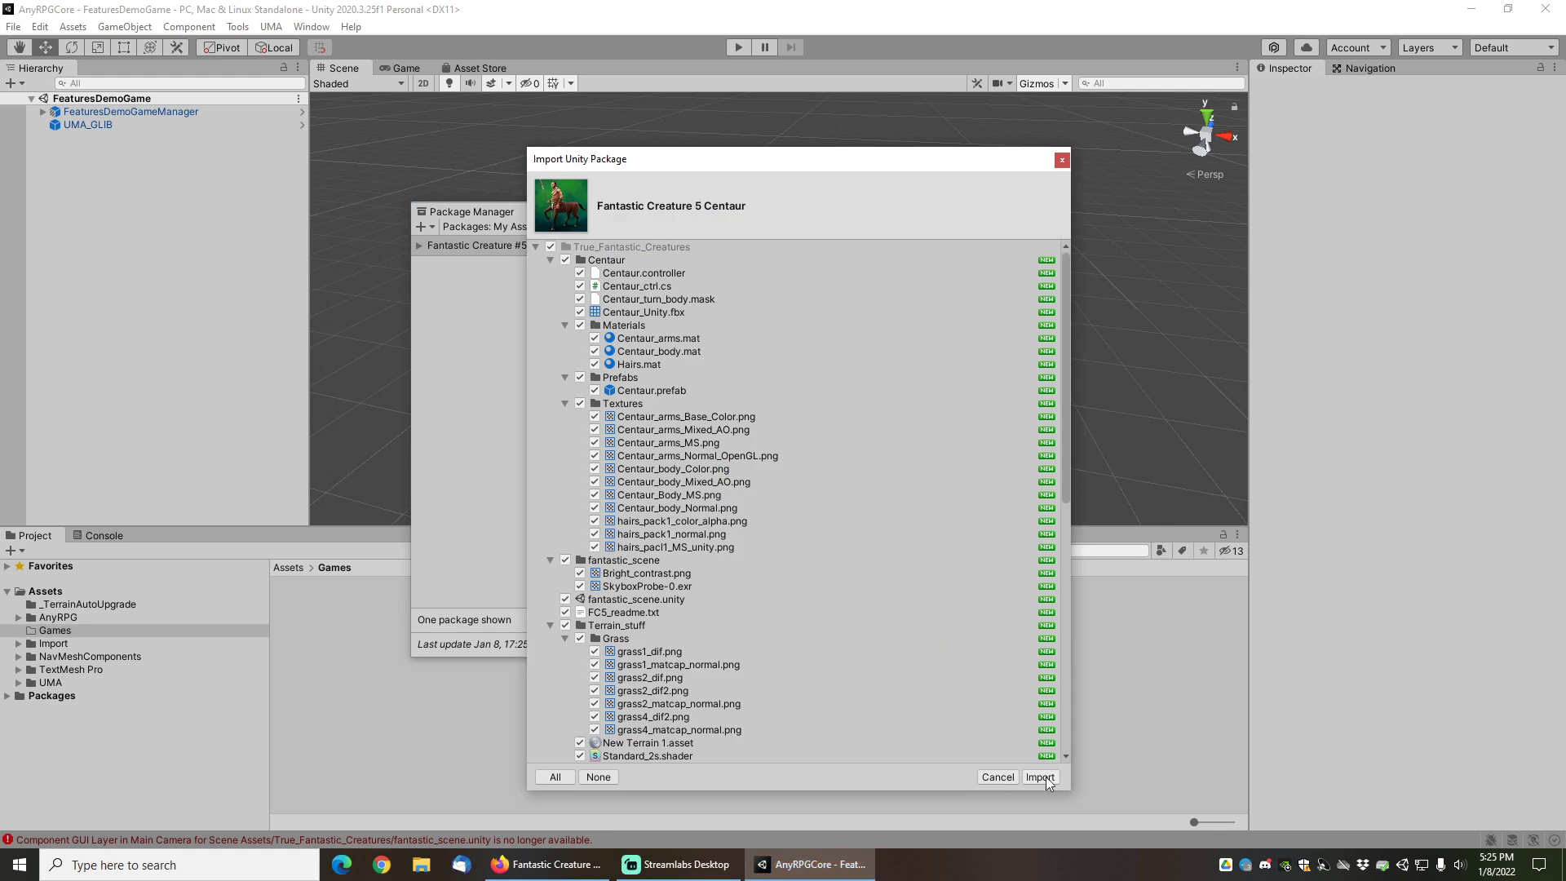
left_click(1041, 777)
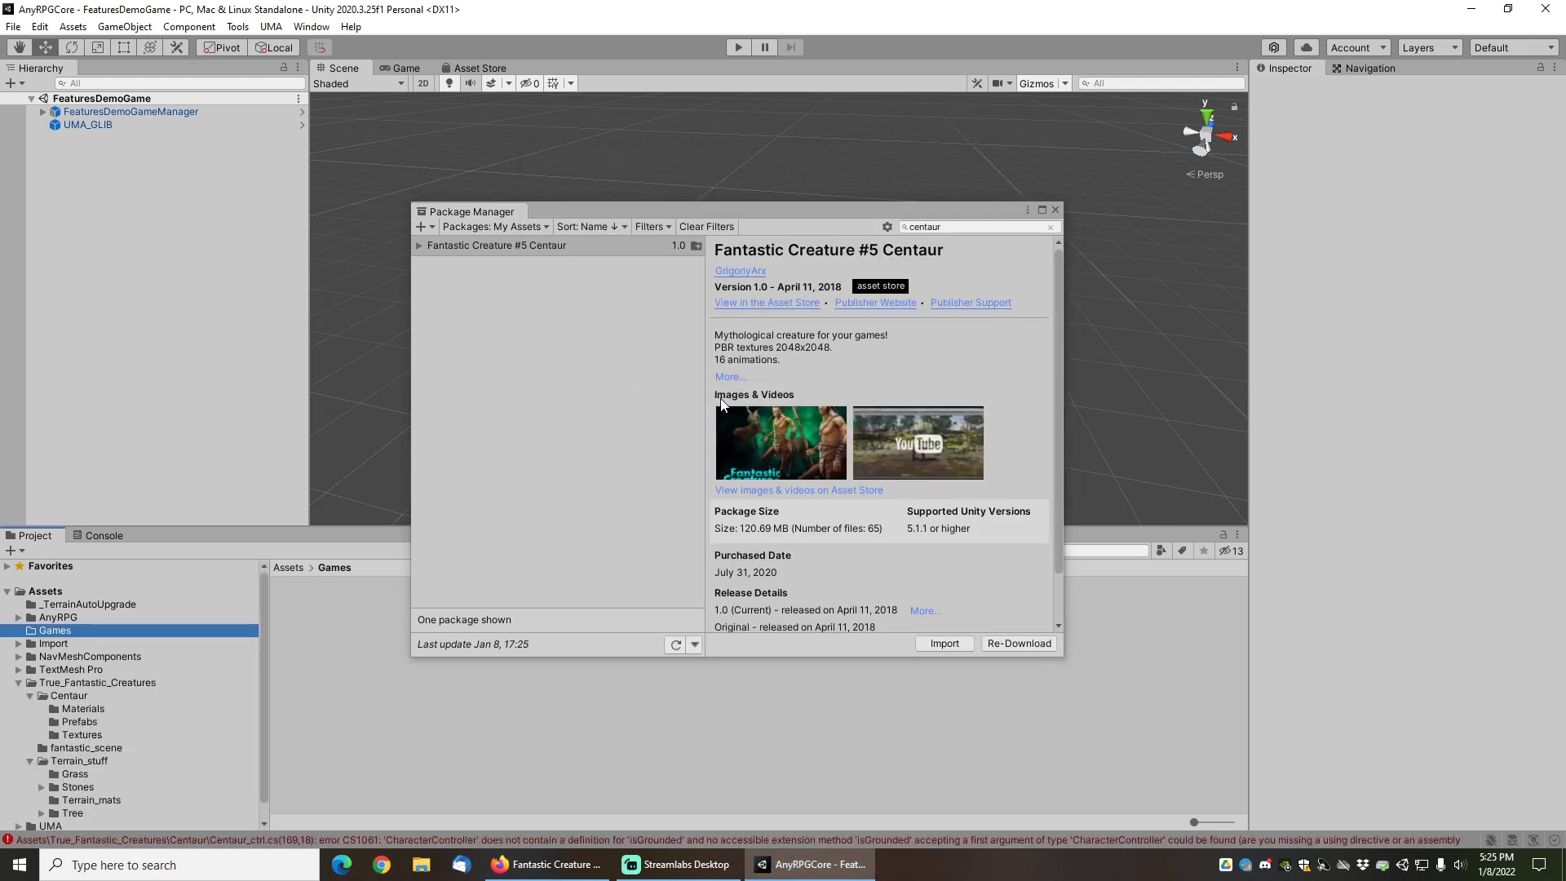
left_click(1055, 209)
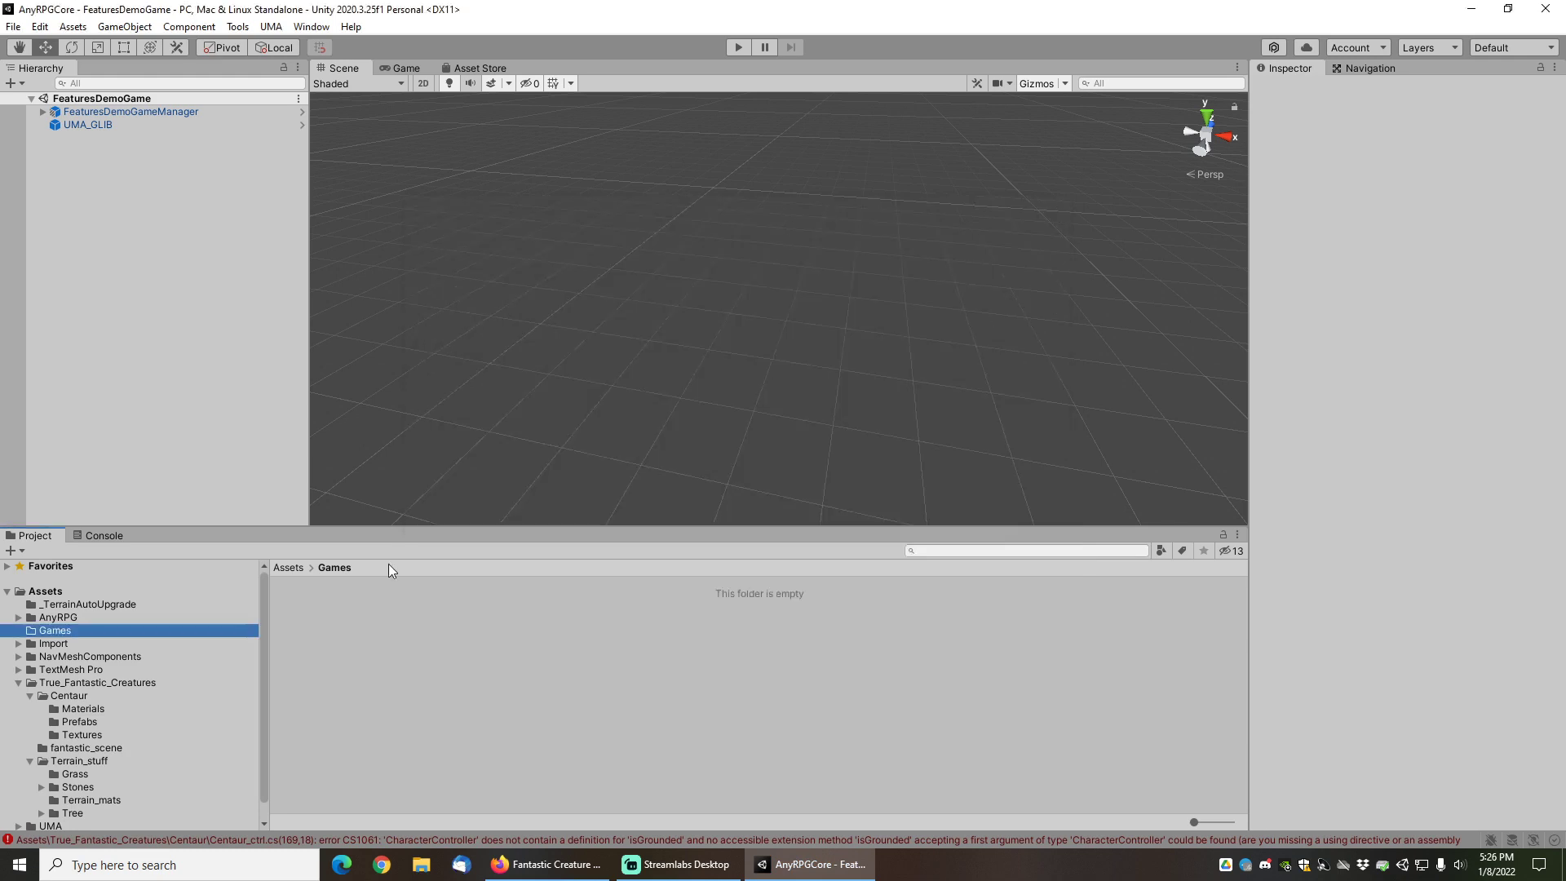
Check the isGrounded compile error, delete Centaur_ctrl.cs from the Centaur folder, and recheck the Console.
left_click(90, 535)
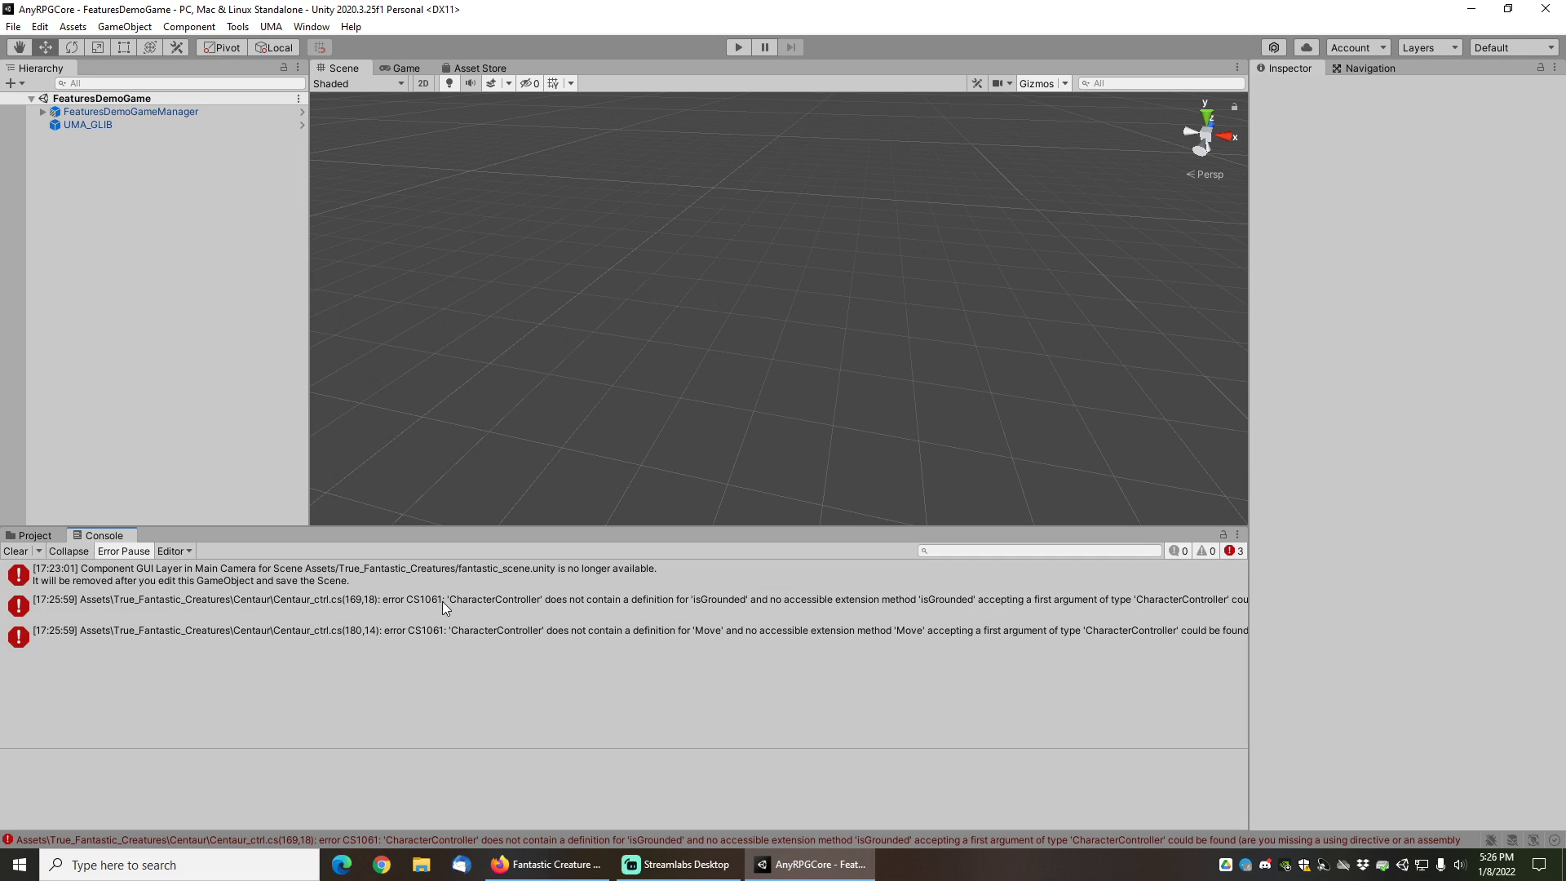
left_click(467, 599)
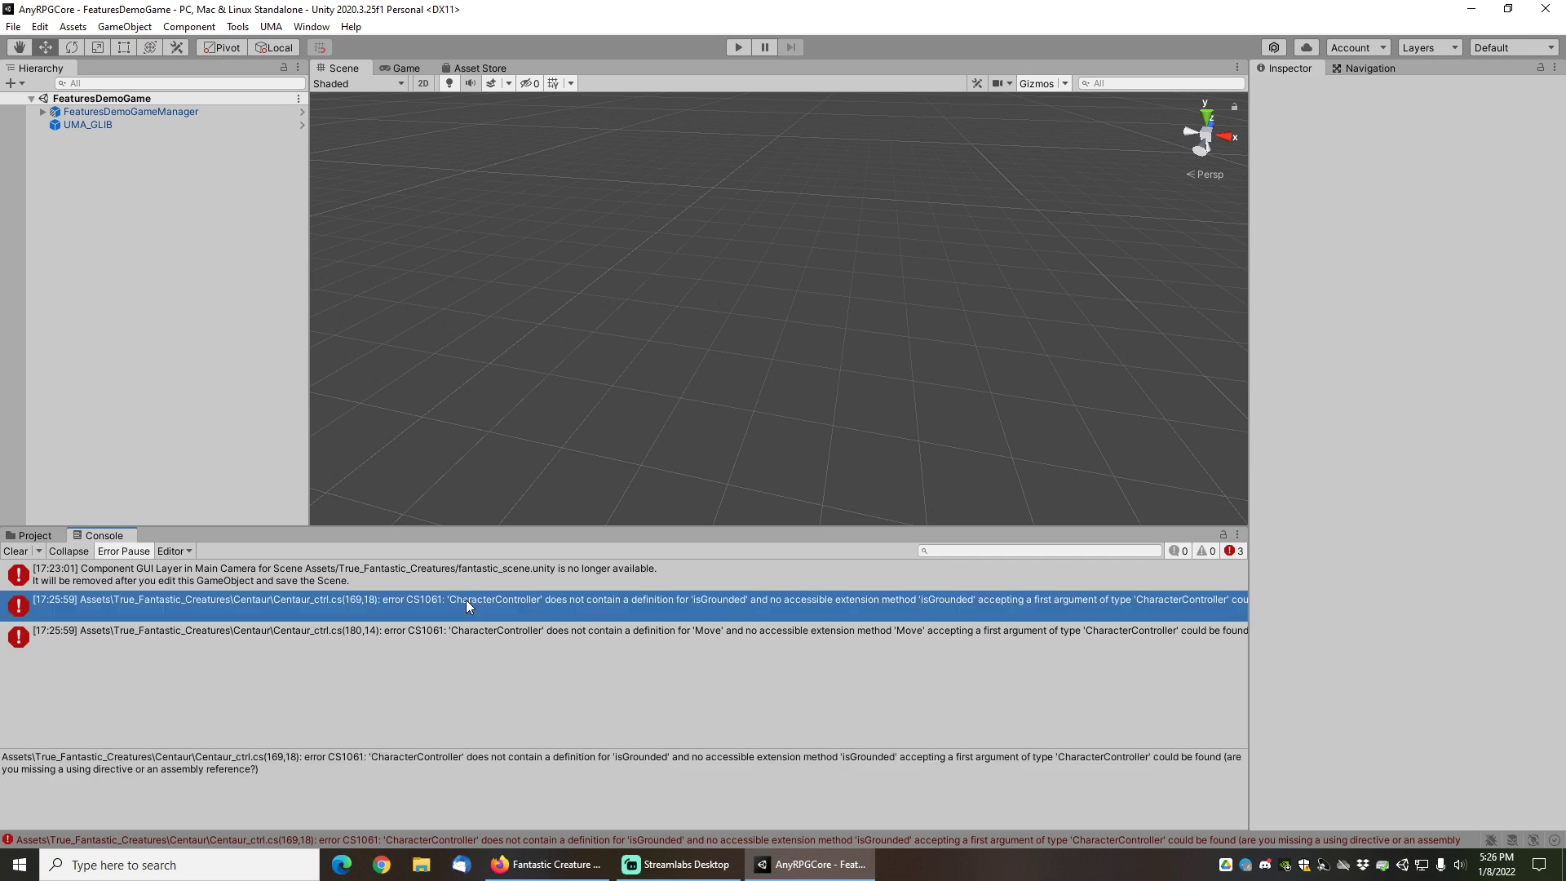
left_click(37, 535)
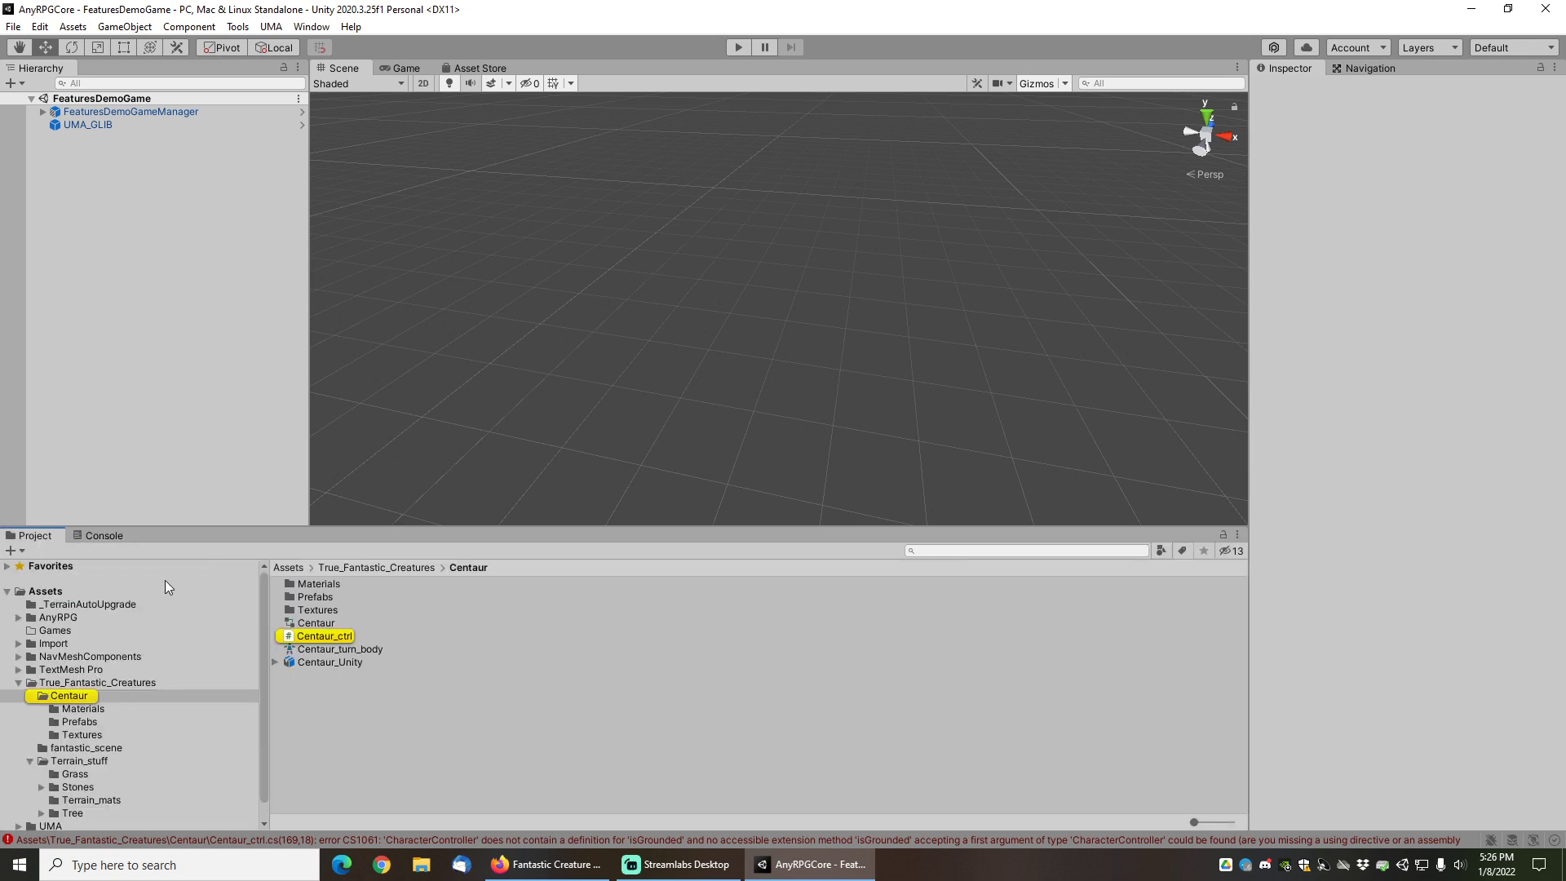
left_click(329, 649)
left_click(325, 638)
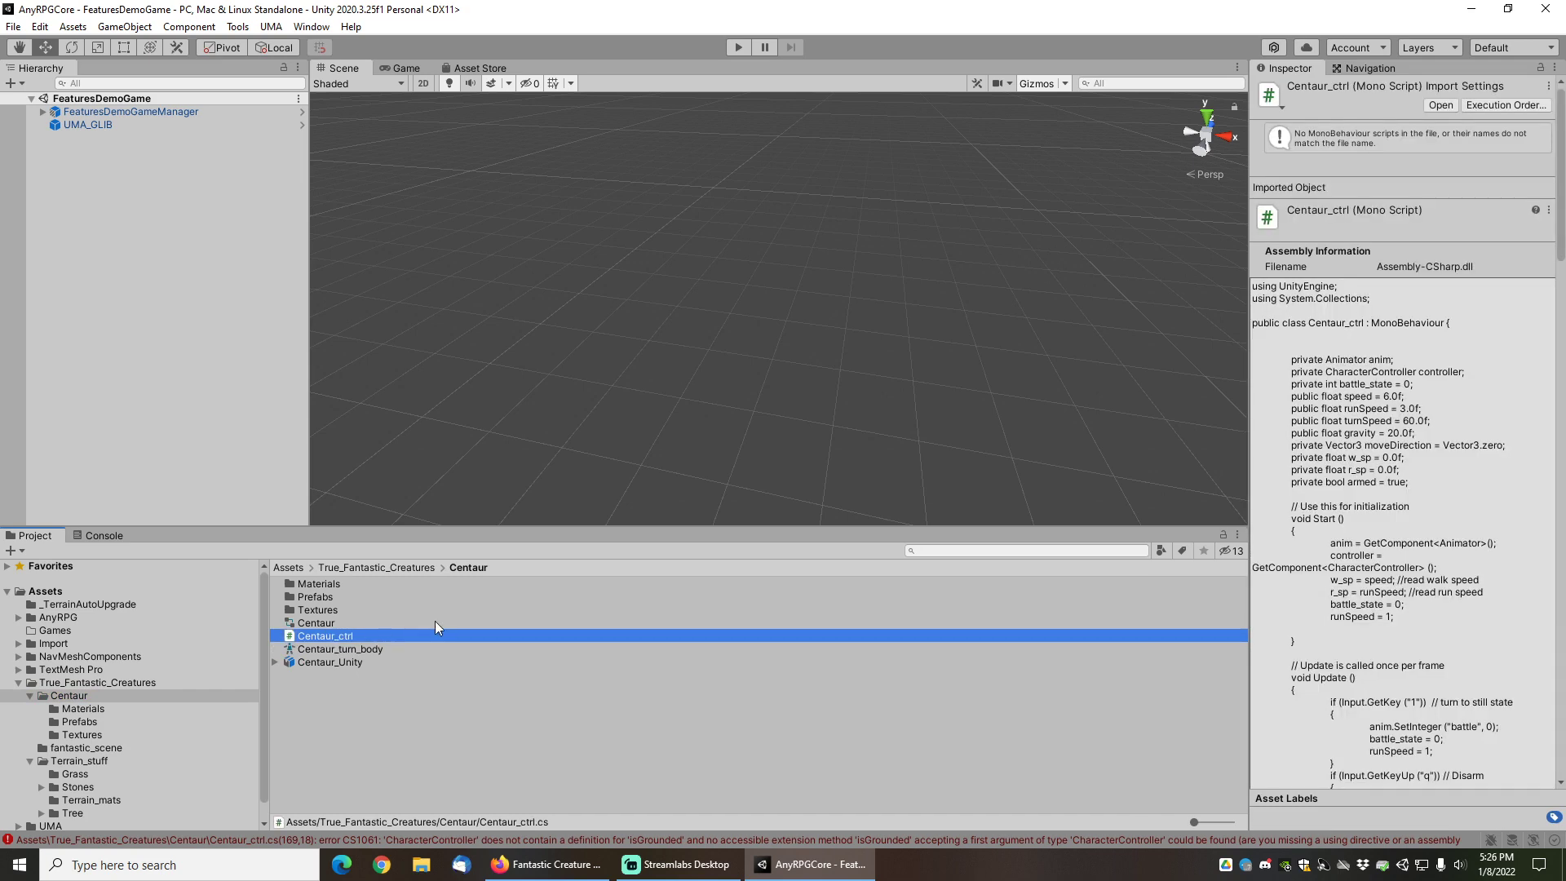
key("Delete")
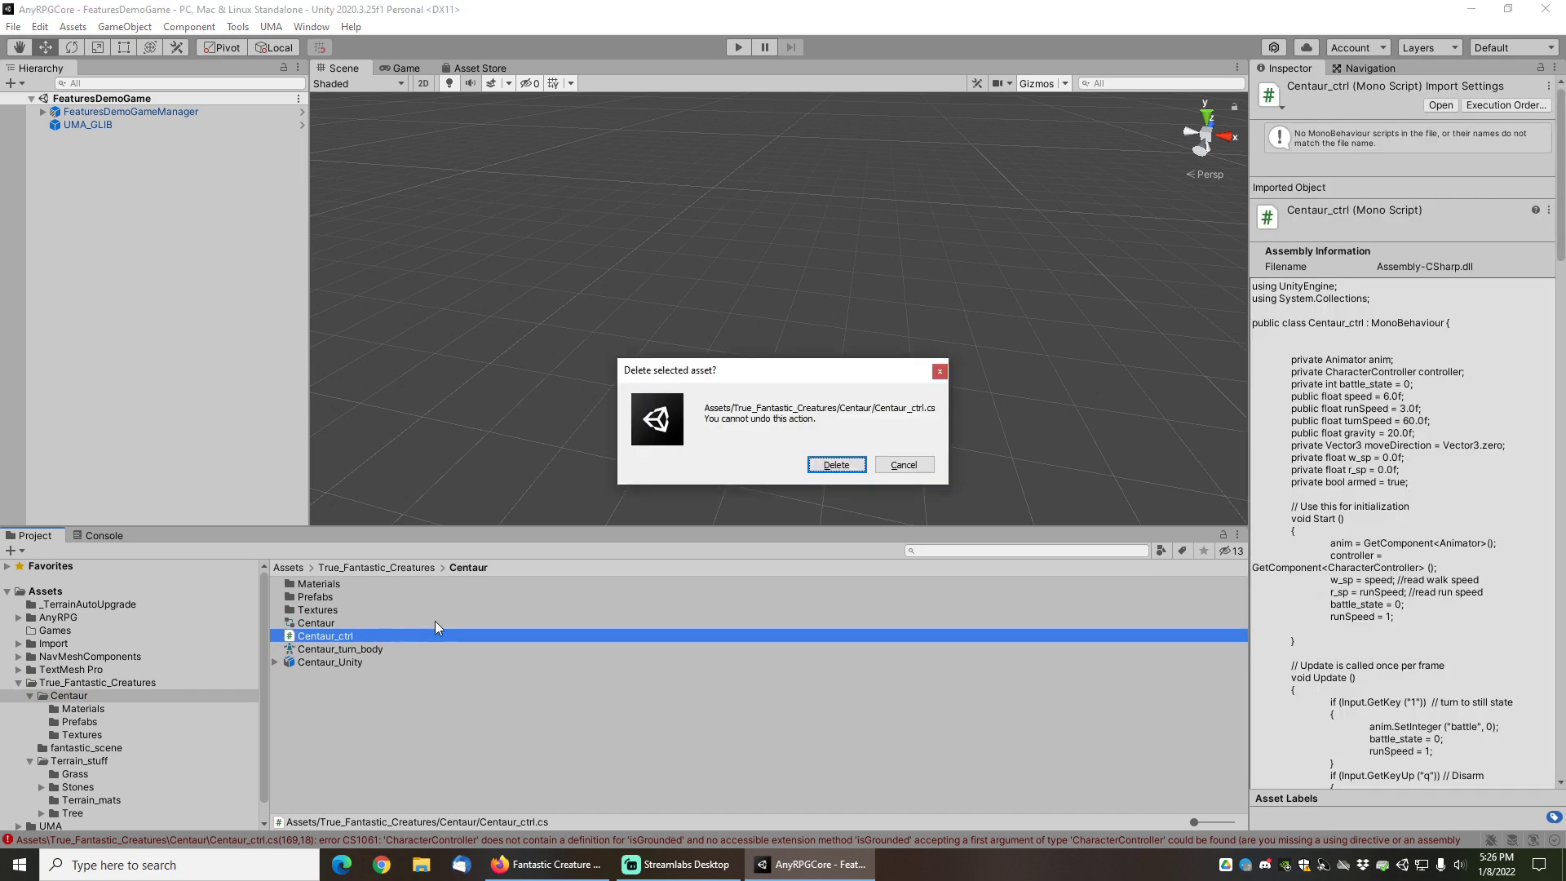
left_click(835, 464)
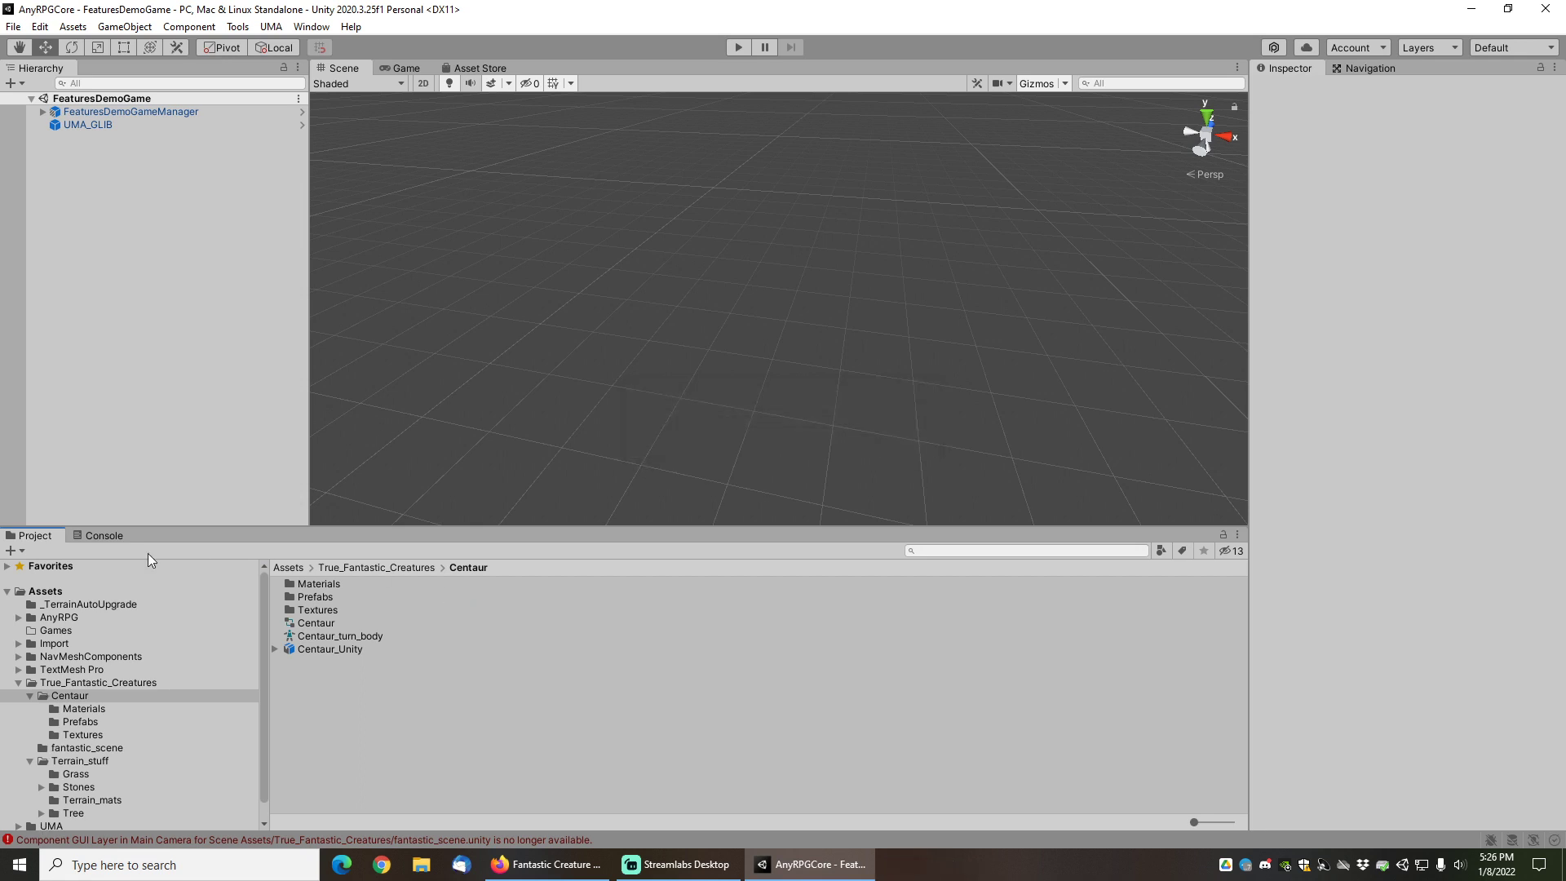
left_click(105, 537)
Clear the Console and launch Tools > AnyRPG > Wizard > New Game Wizard.
left_click(18, 552)
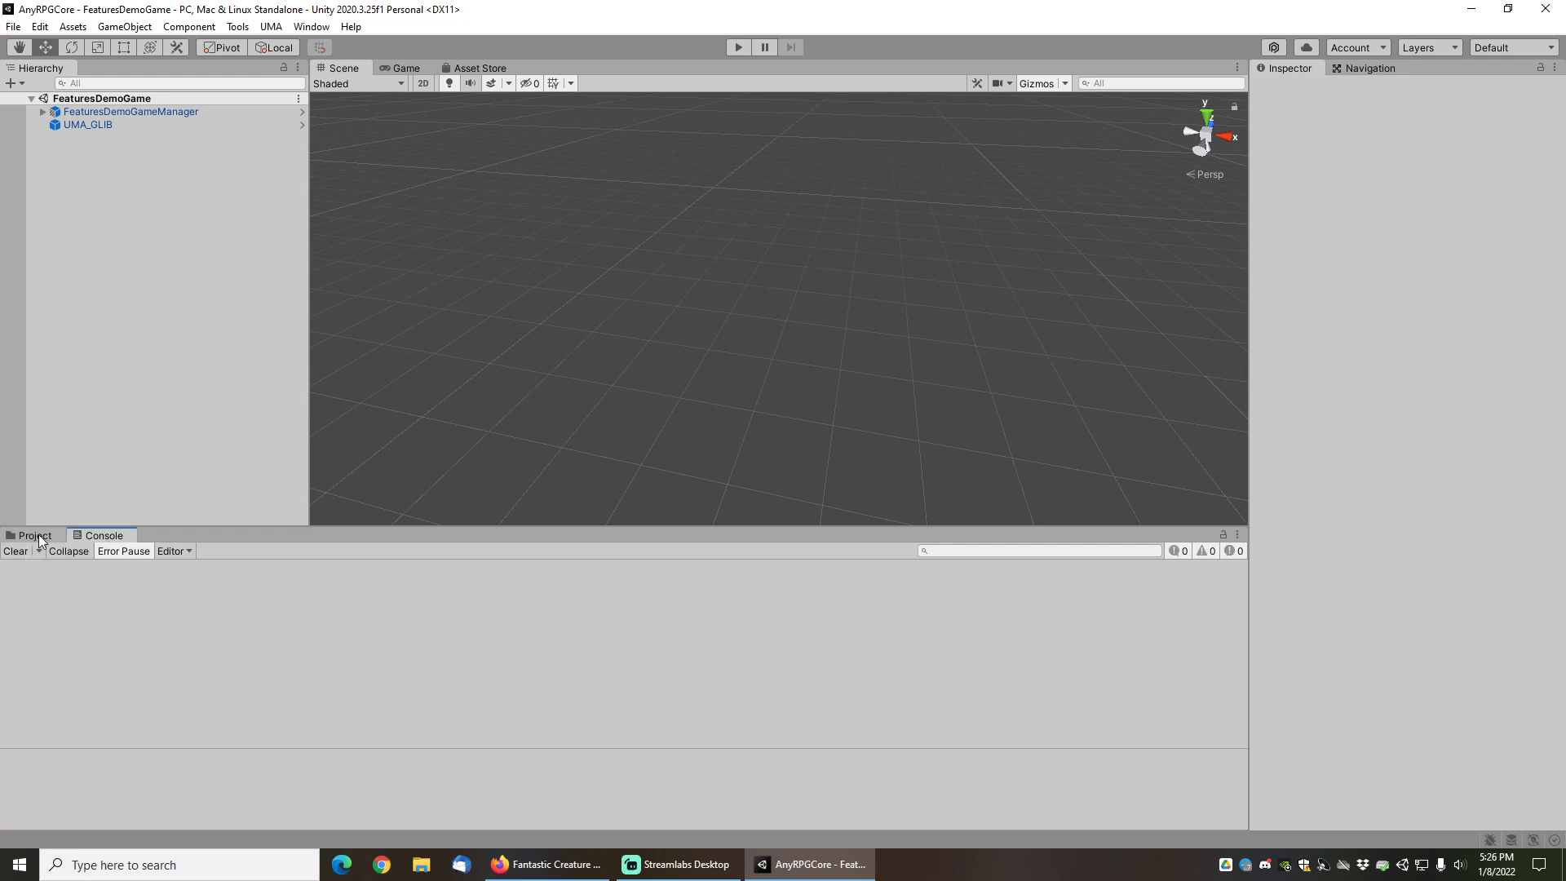
left_click(37, 535)
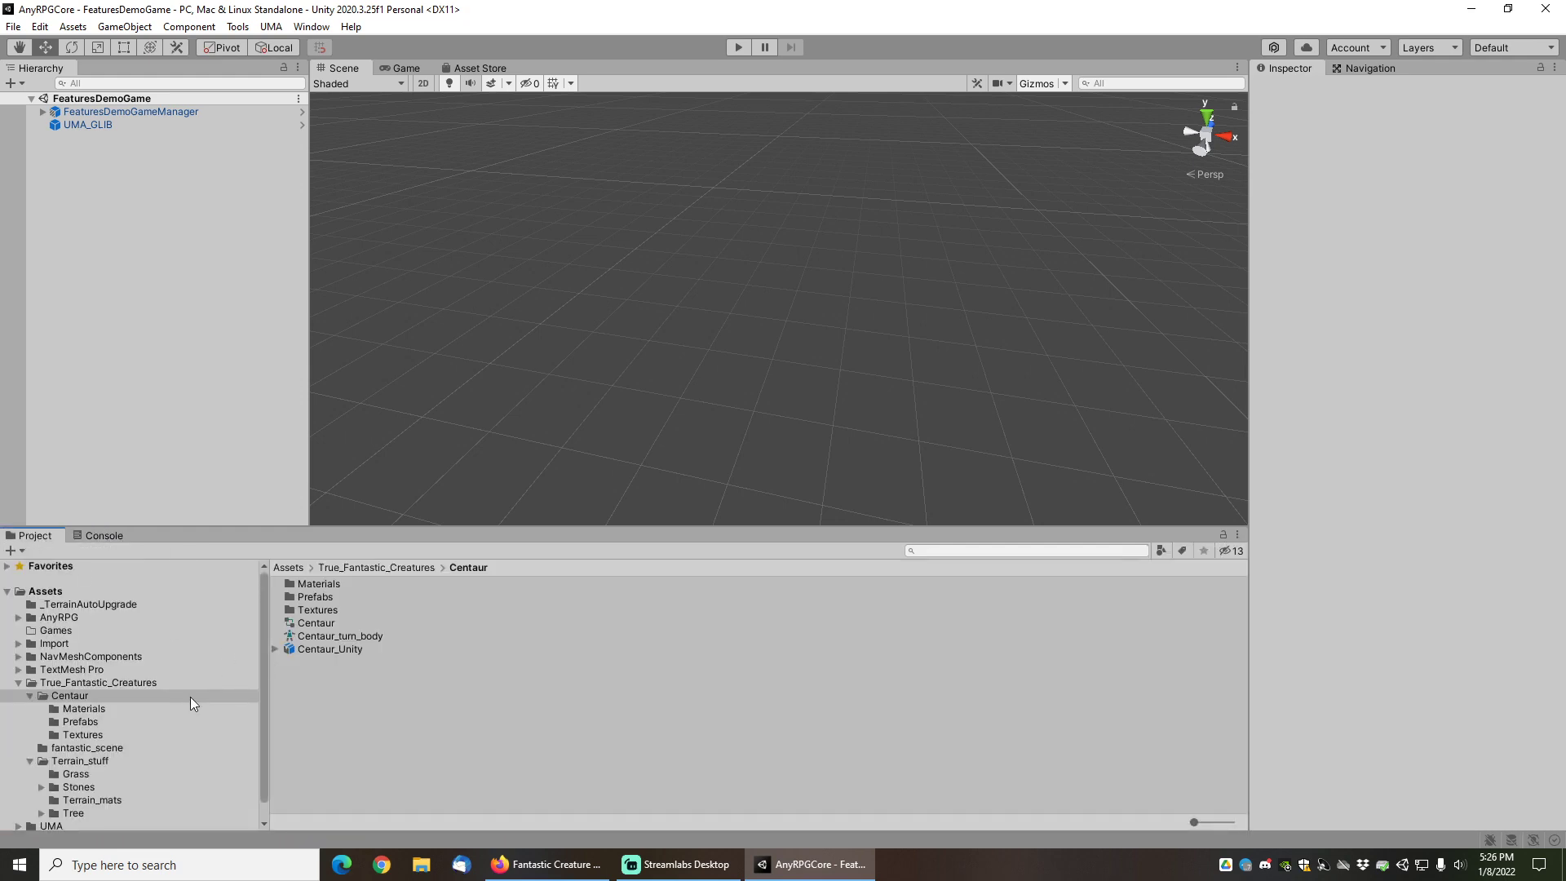
left_click(236, 27)
mouse_move(269, 46)
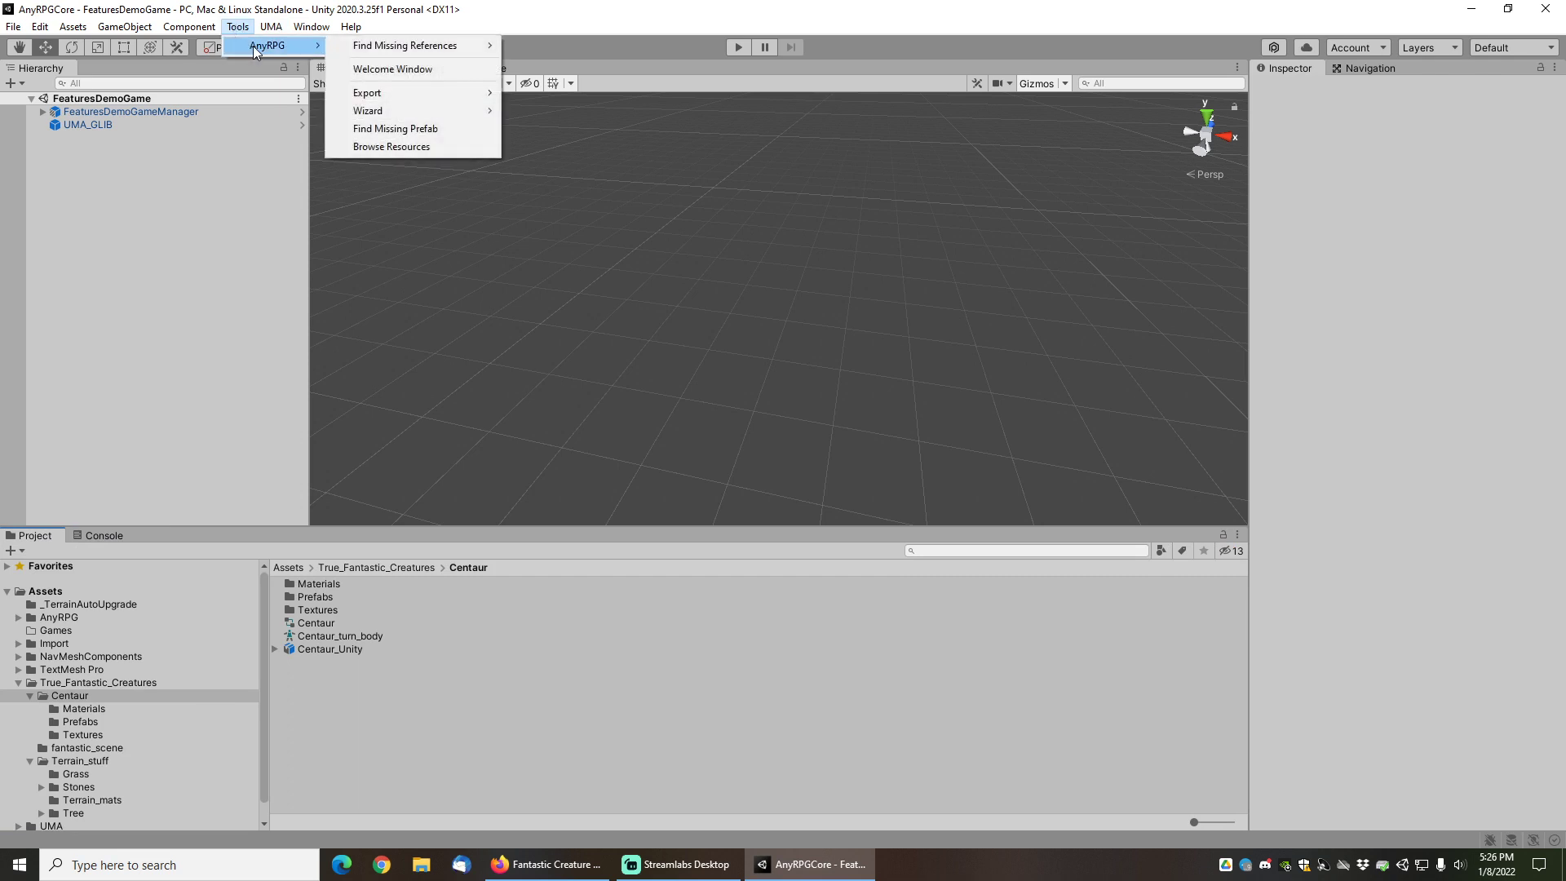
mouse_move(413, 111)
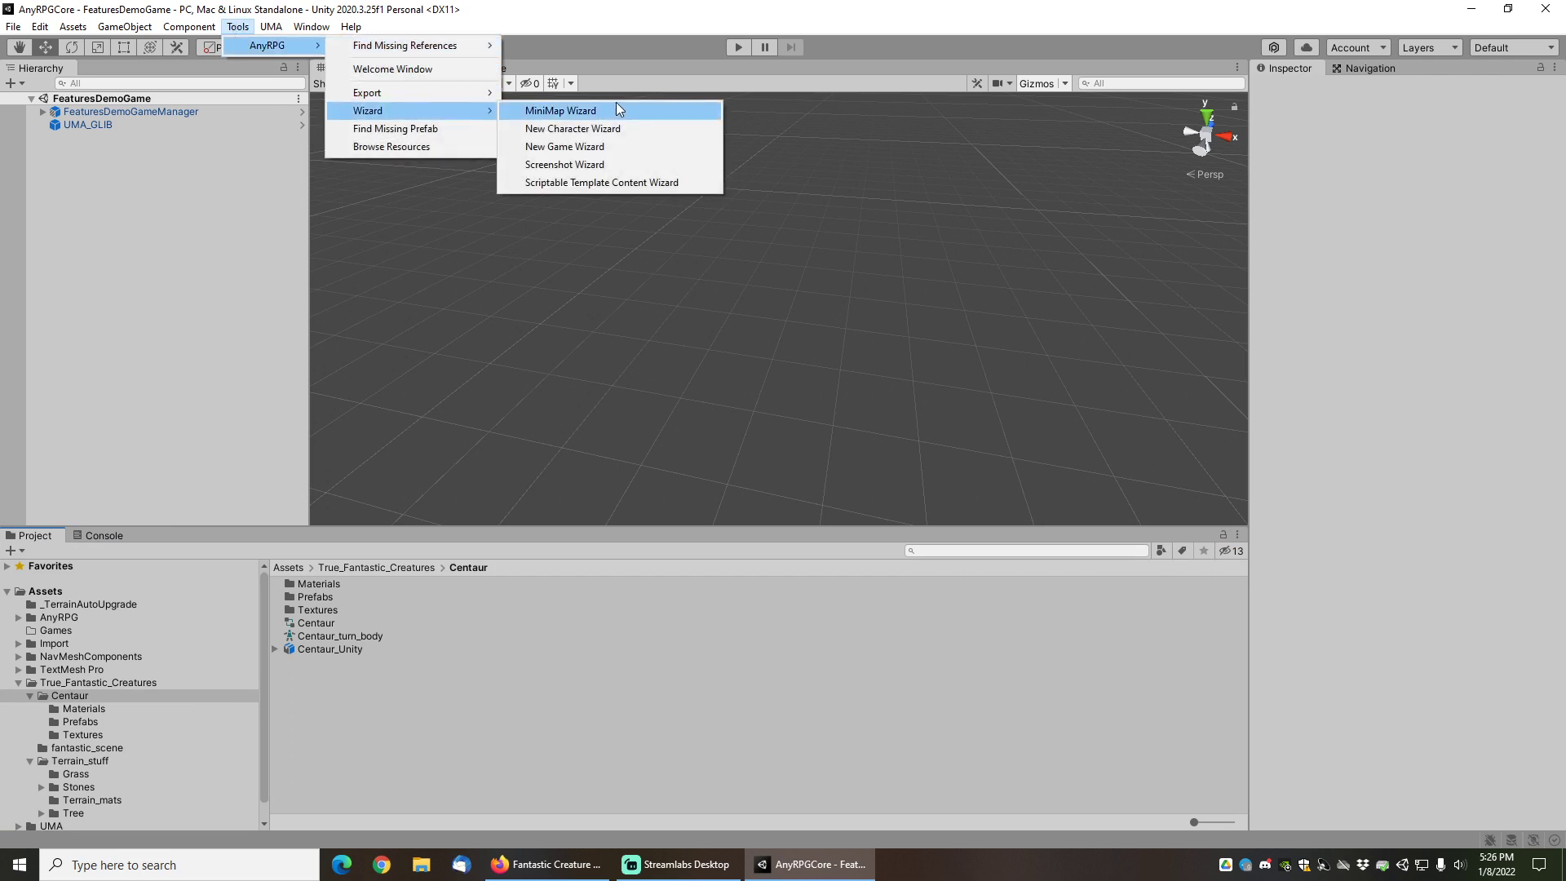
left_click(592, 148)
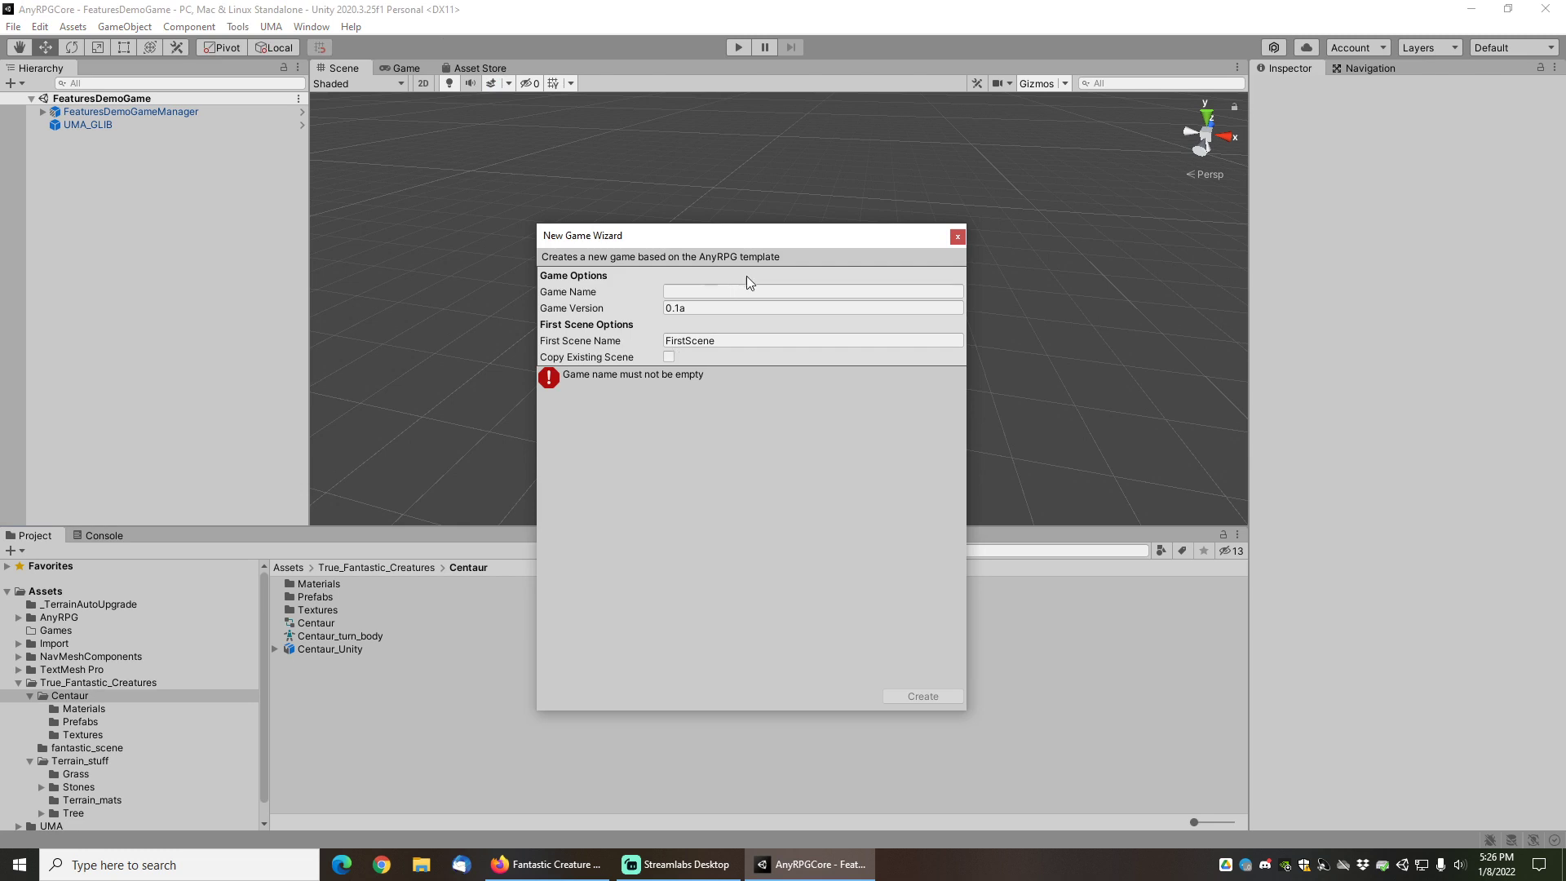
Name the game 'Centaur Vs Centaur', tick Copy Existing Scene, and name the first scene FightScene.
left_click(709, 285)
type("Centaur V")
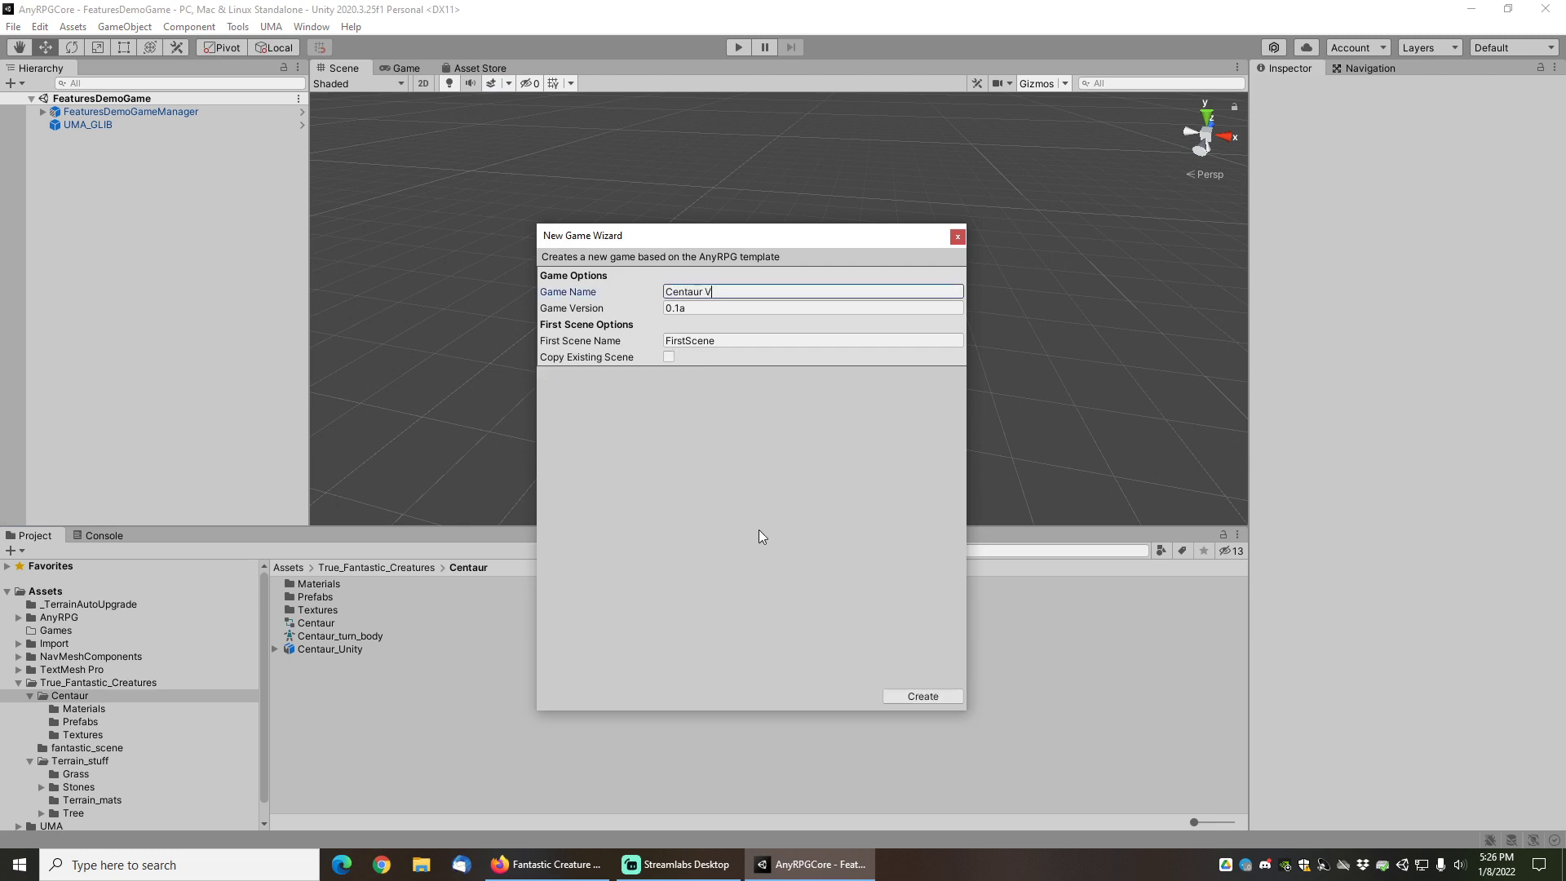
type("s Centaur")
key("Tab")
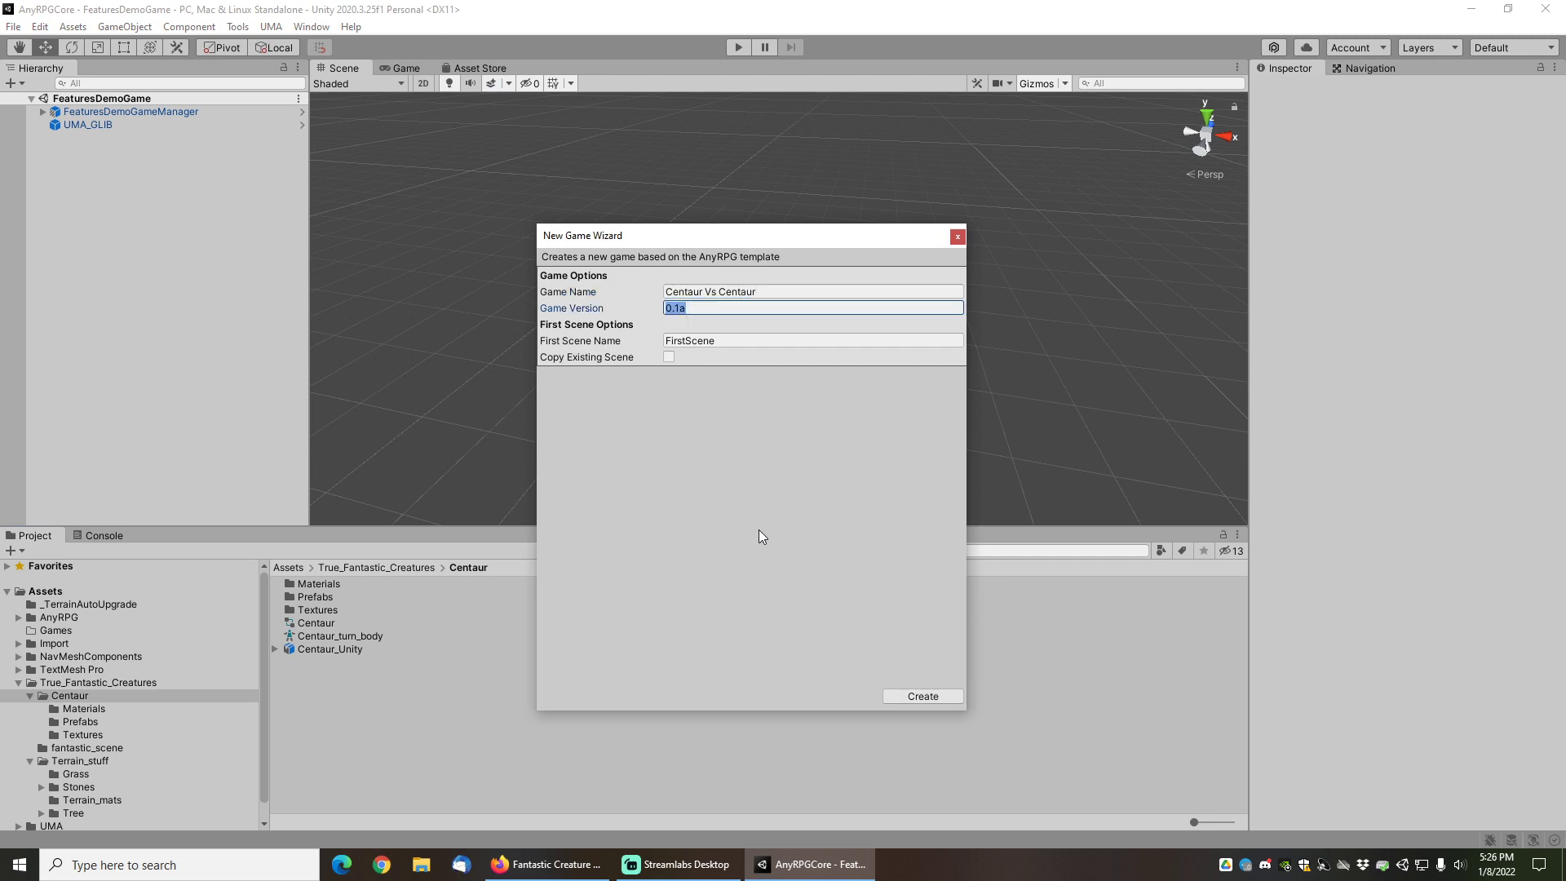
left_click(668, 357)
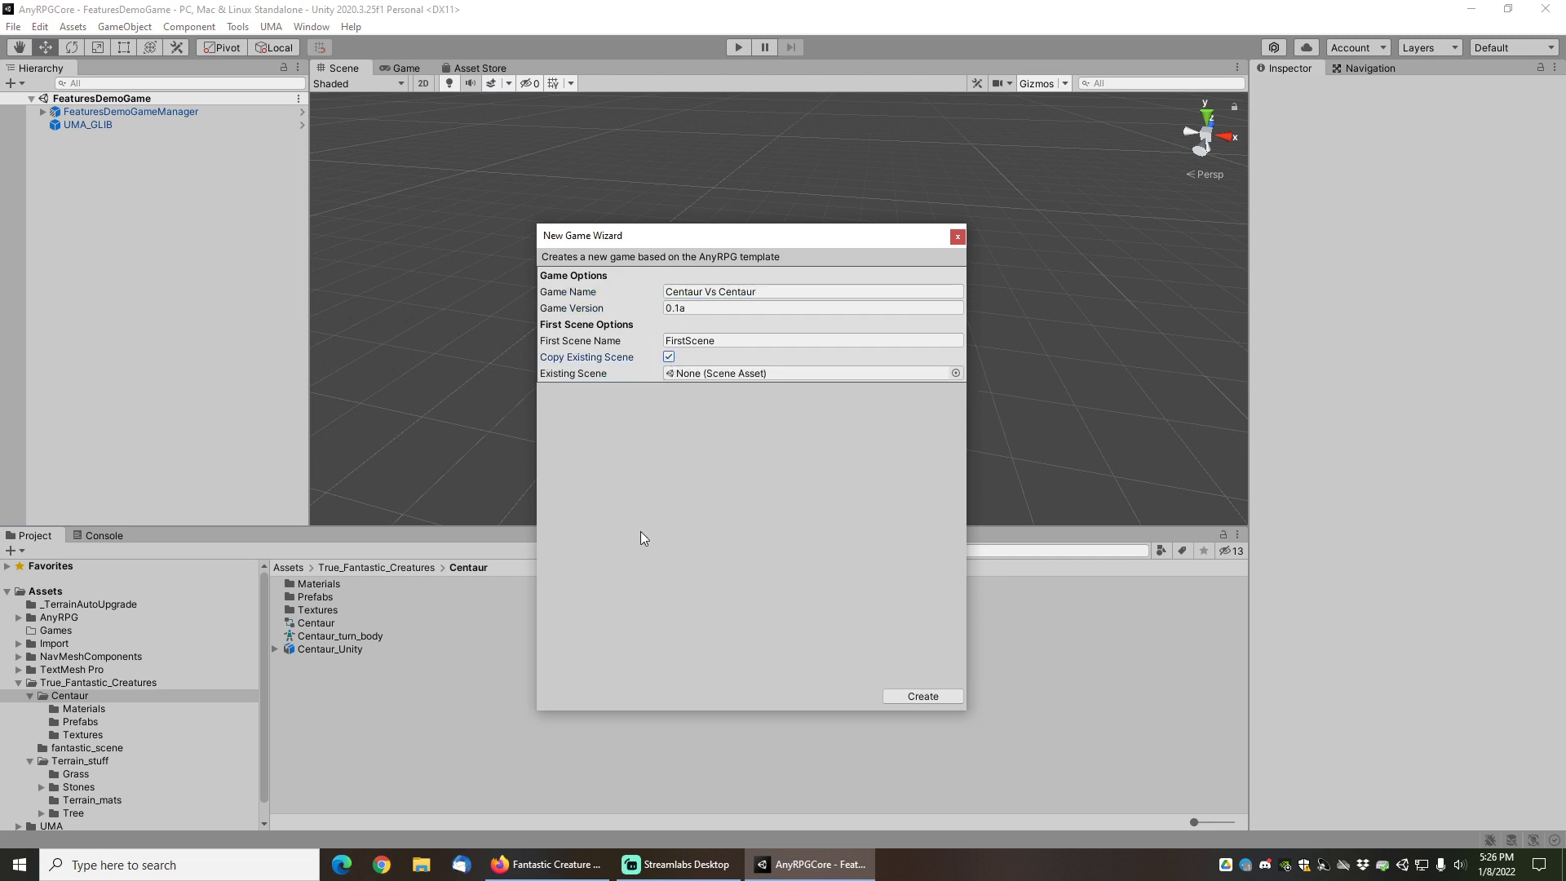
left_click(724, 337)
left_click(728, 339)
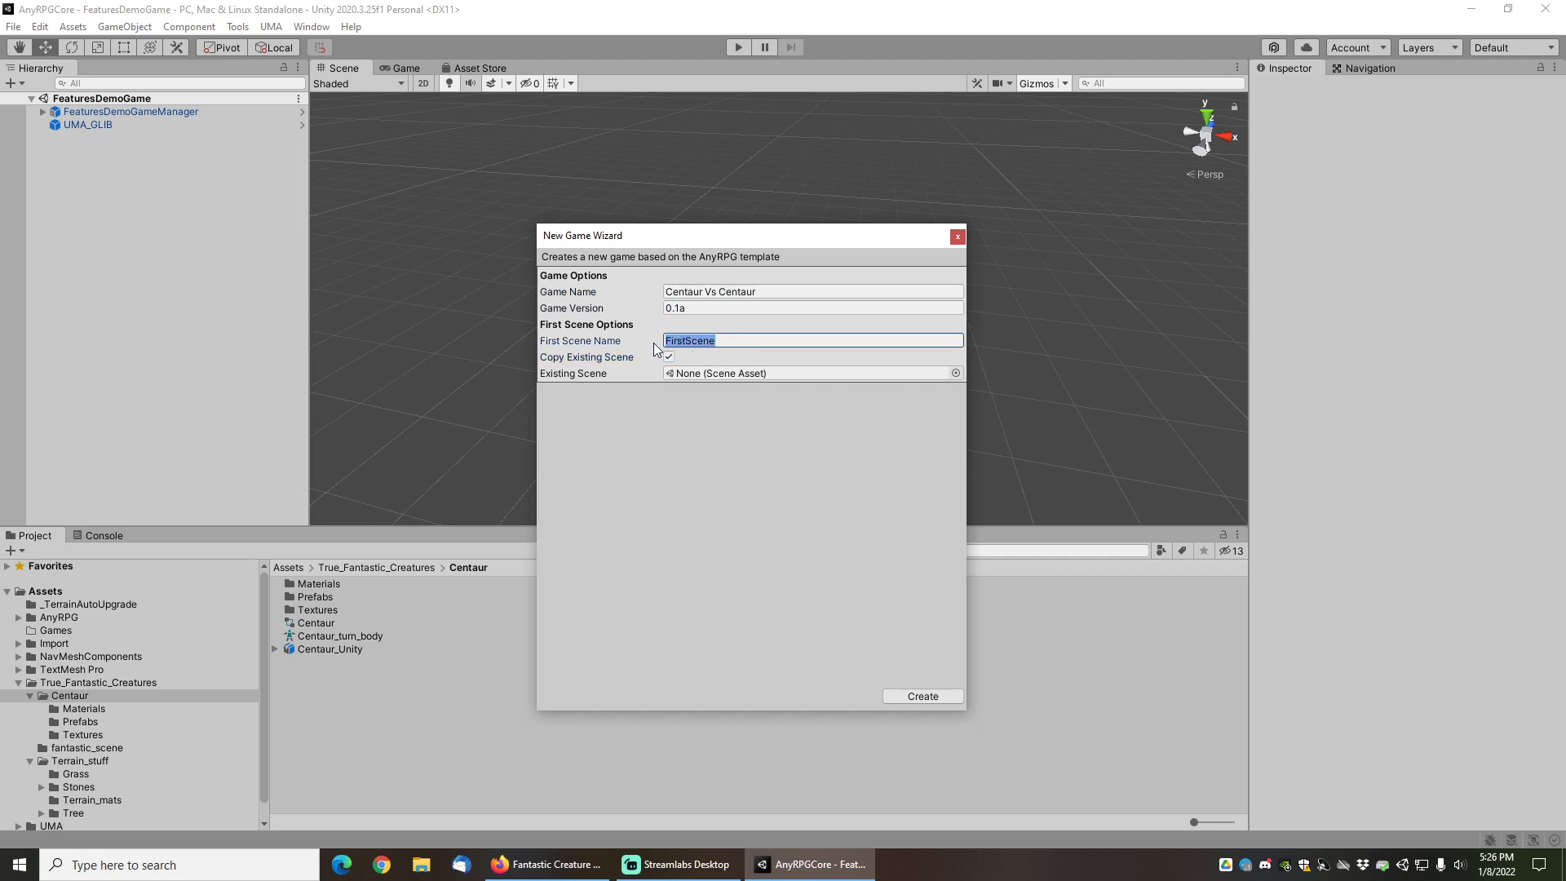
type("FightScene")
Set fantastic_scene from True_Fantastic_Creatures as the scene to copy and create the game.
left_click(77, 683)
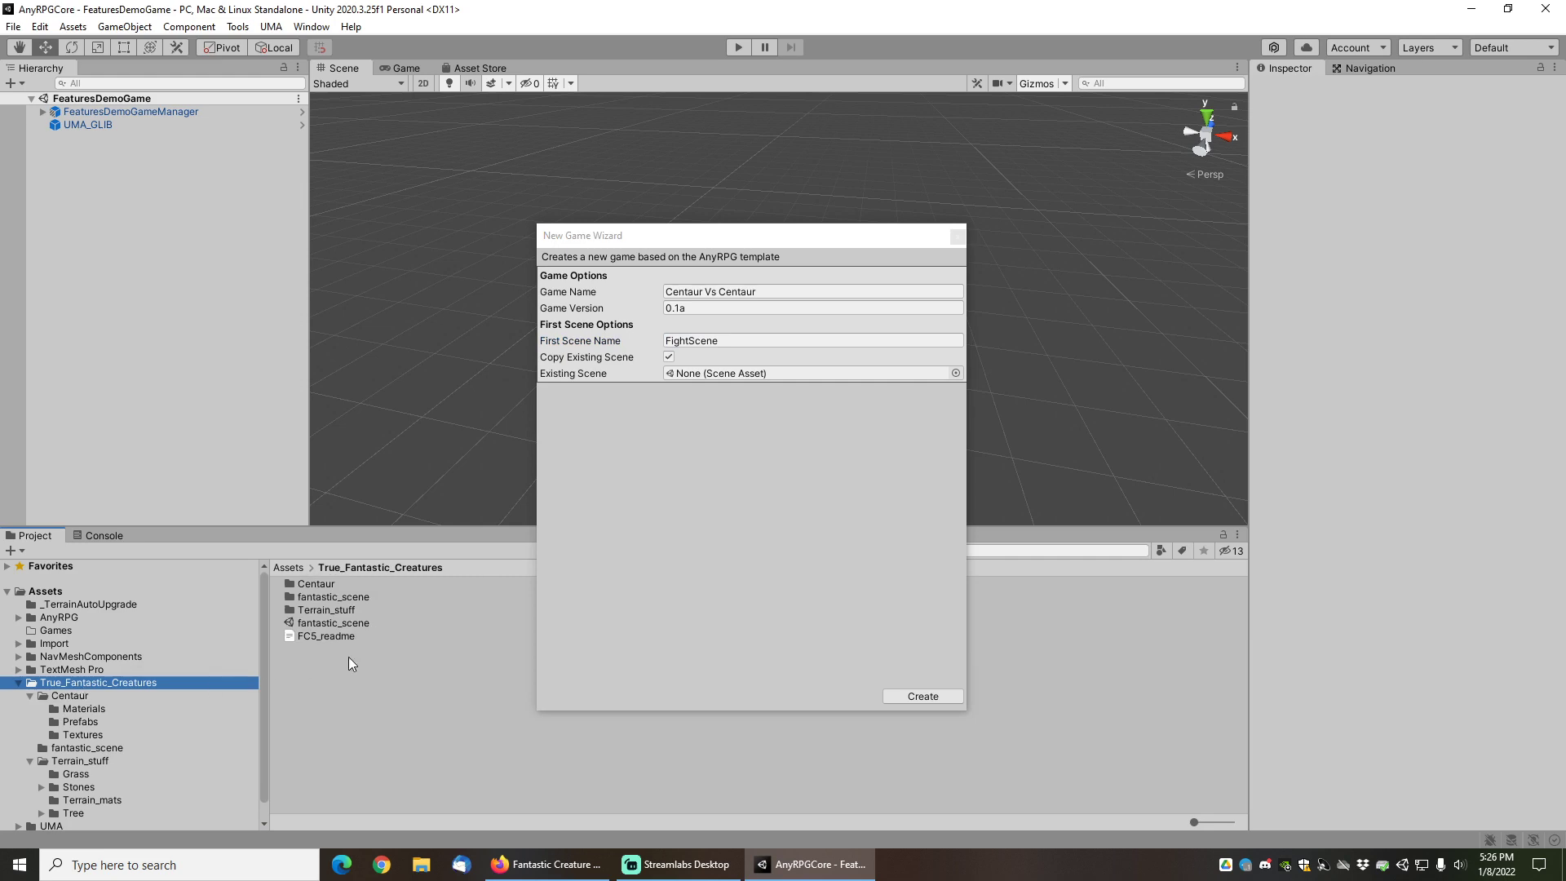
left_click_drag(325, 624, 718, 379)
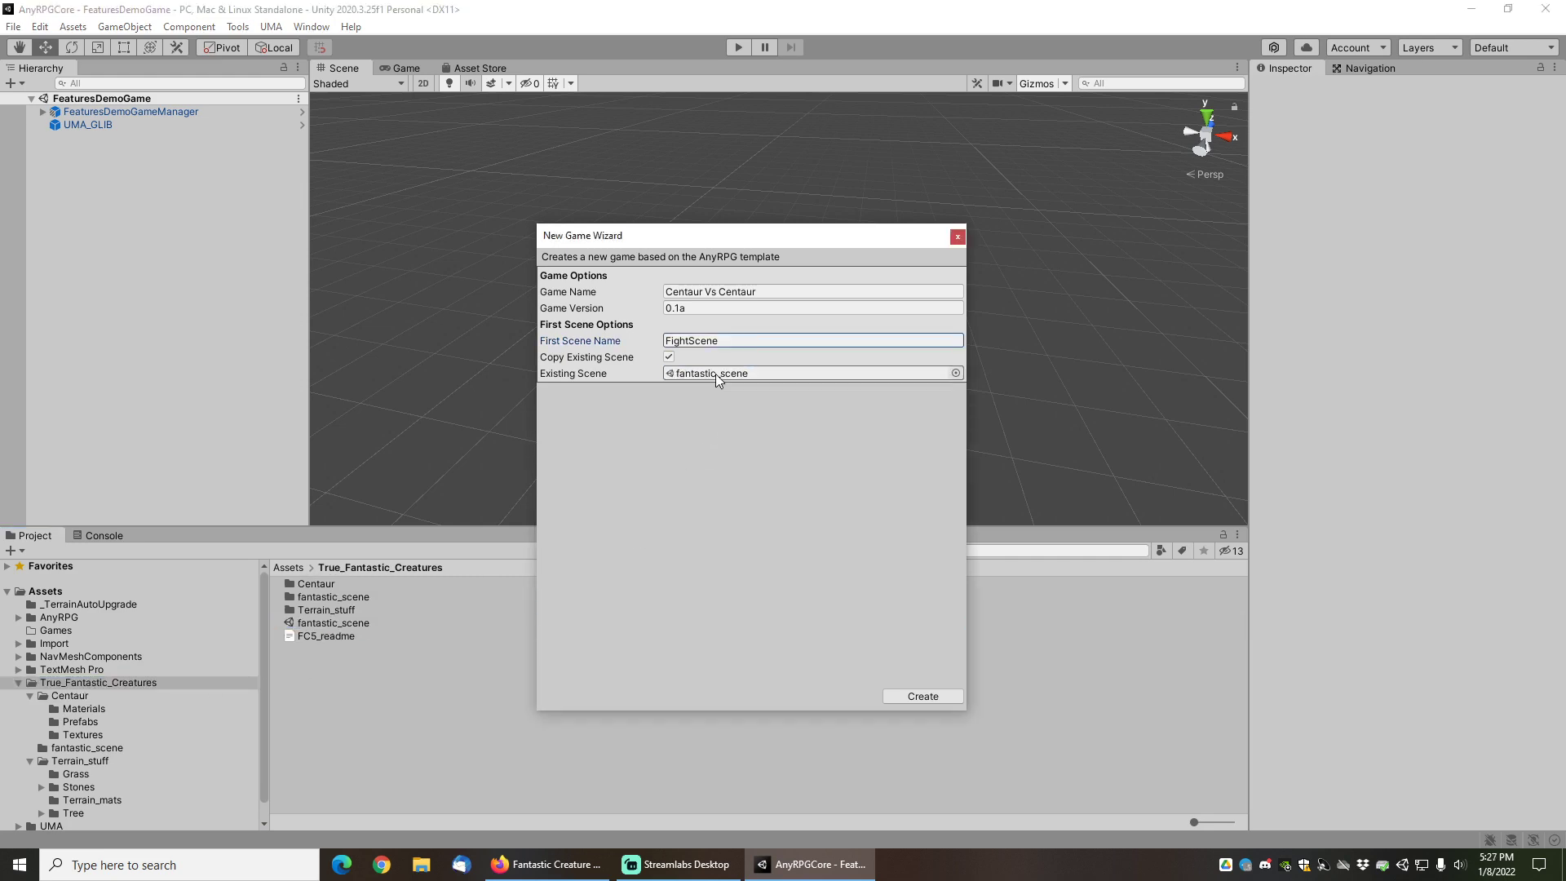
left_click(922, 697)
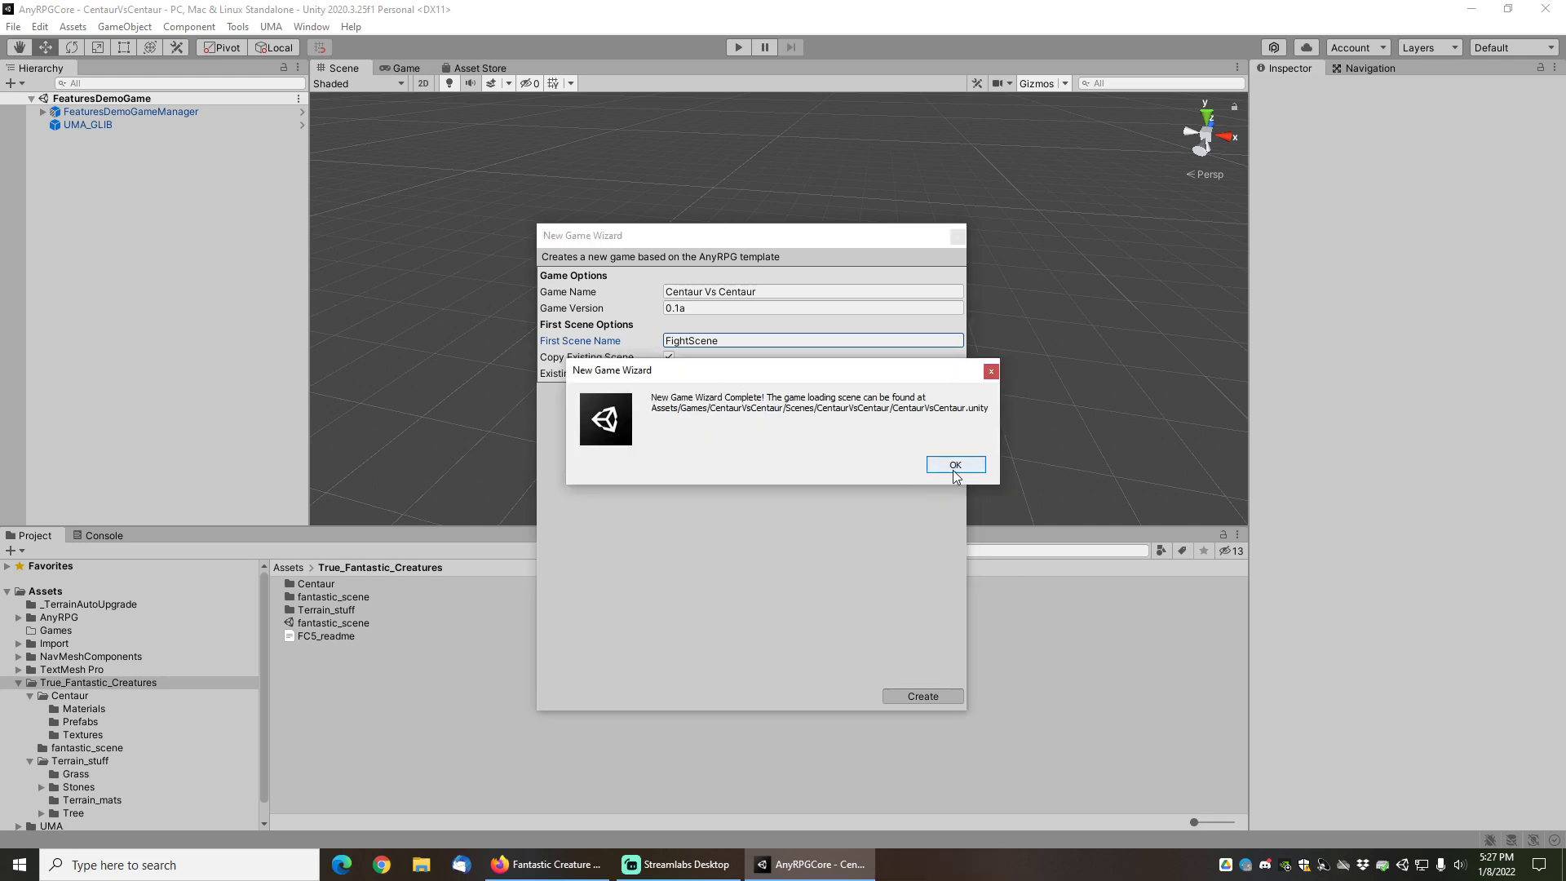
Dismiss the completion message and browse to Games/CentaurVsCentaur/Scenes/FightScene in the Project window.
left_click(955, 465)
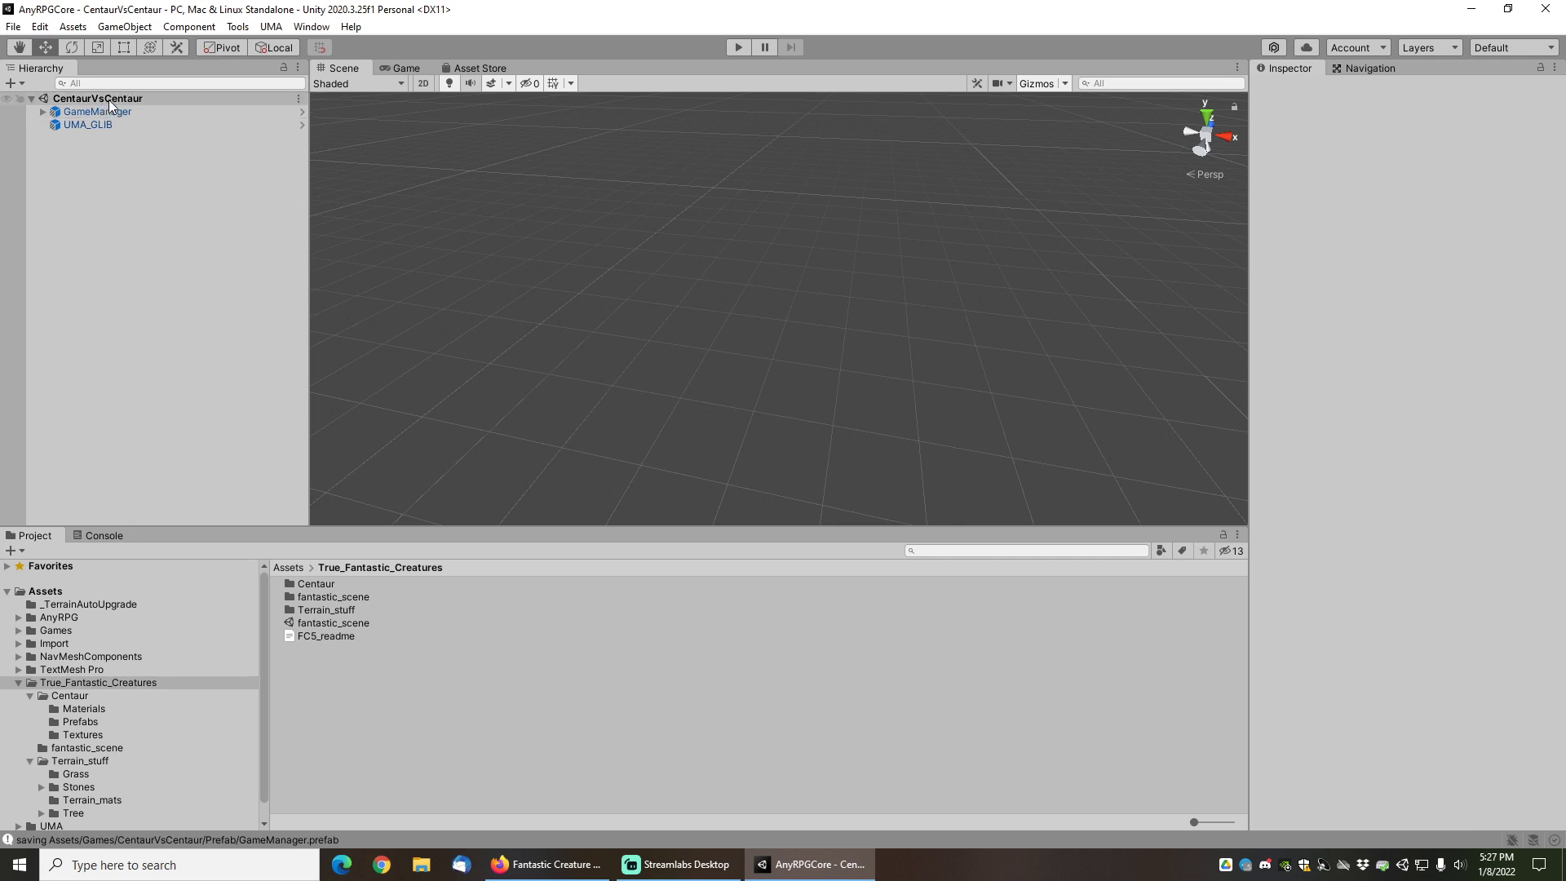
left_click(18, 631)
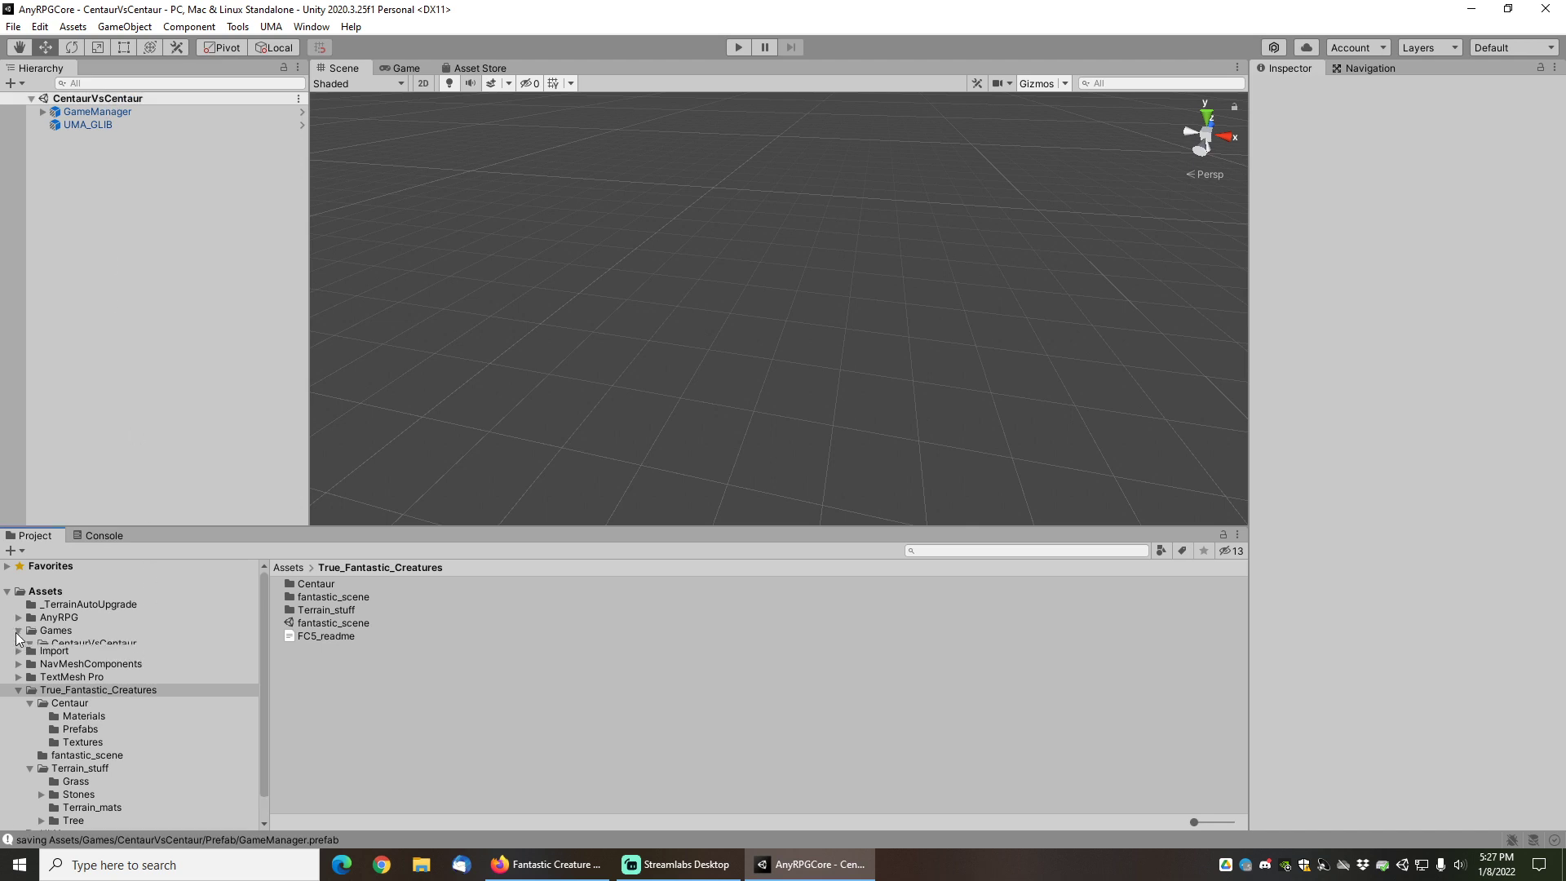
left_click(75, 644)
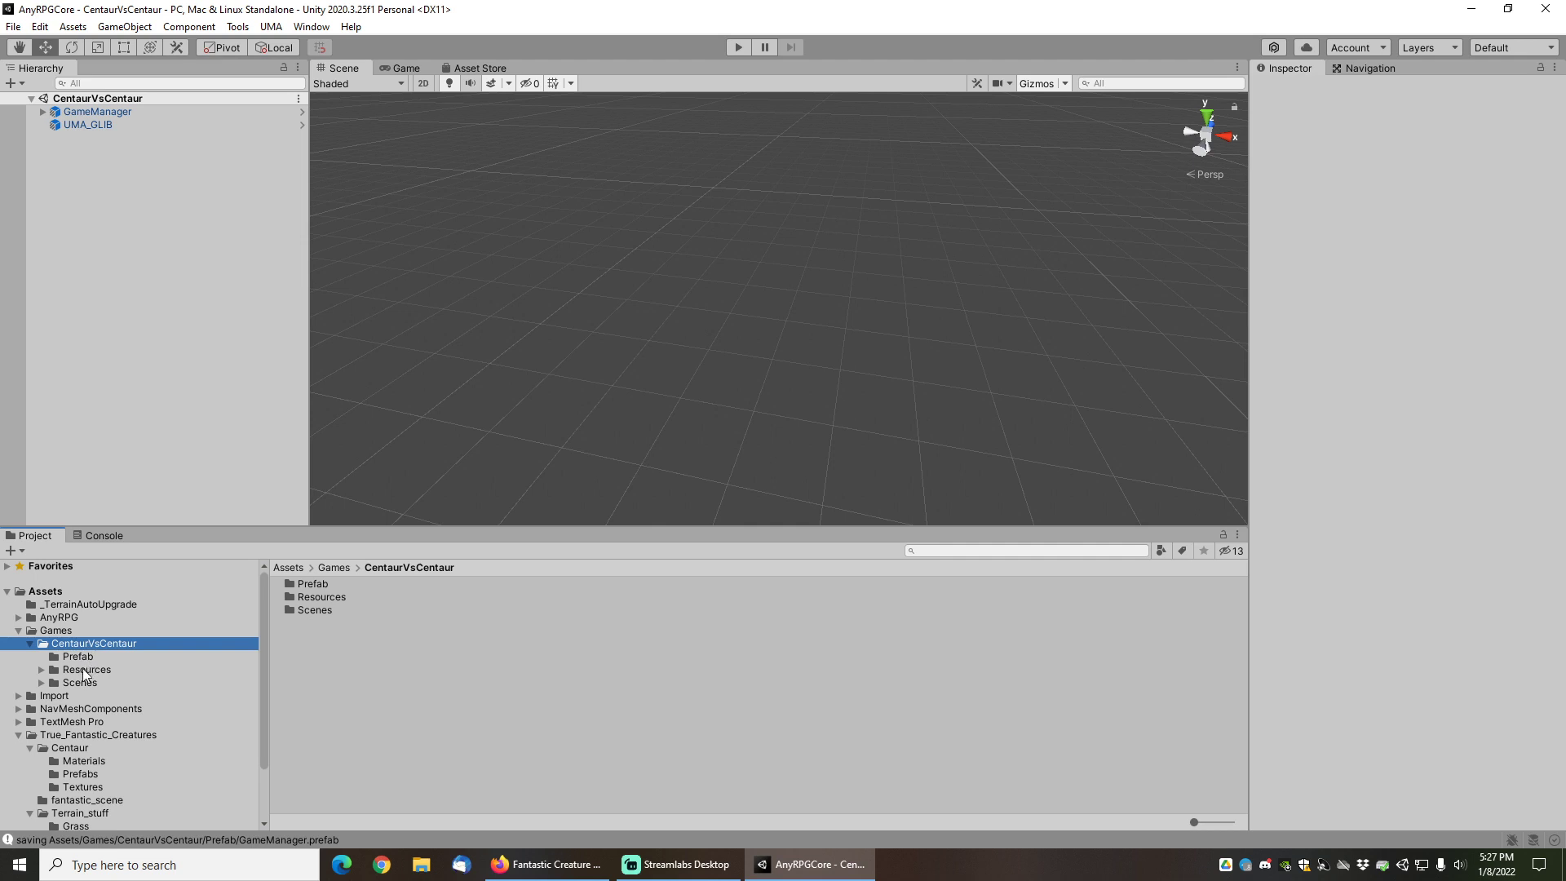
left_click(42, 683)
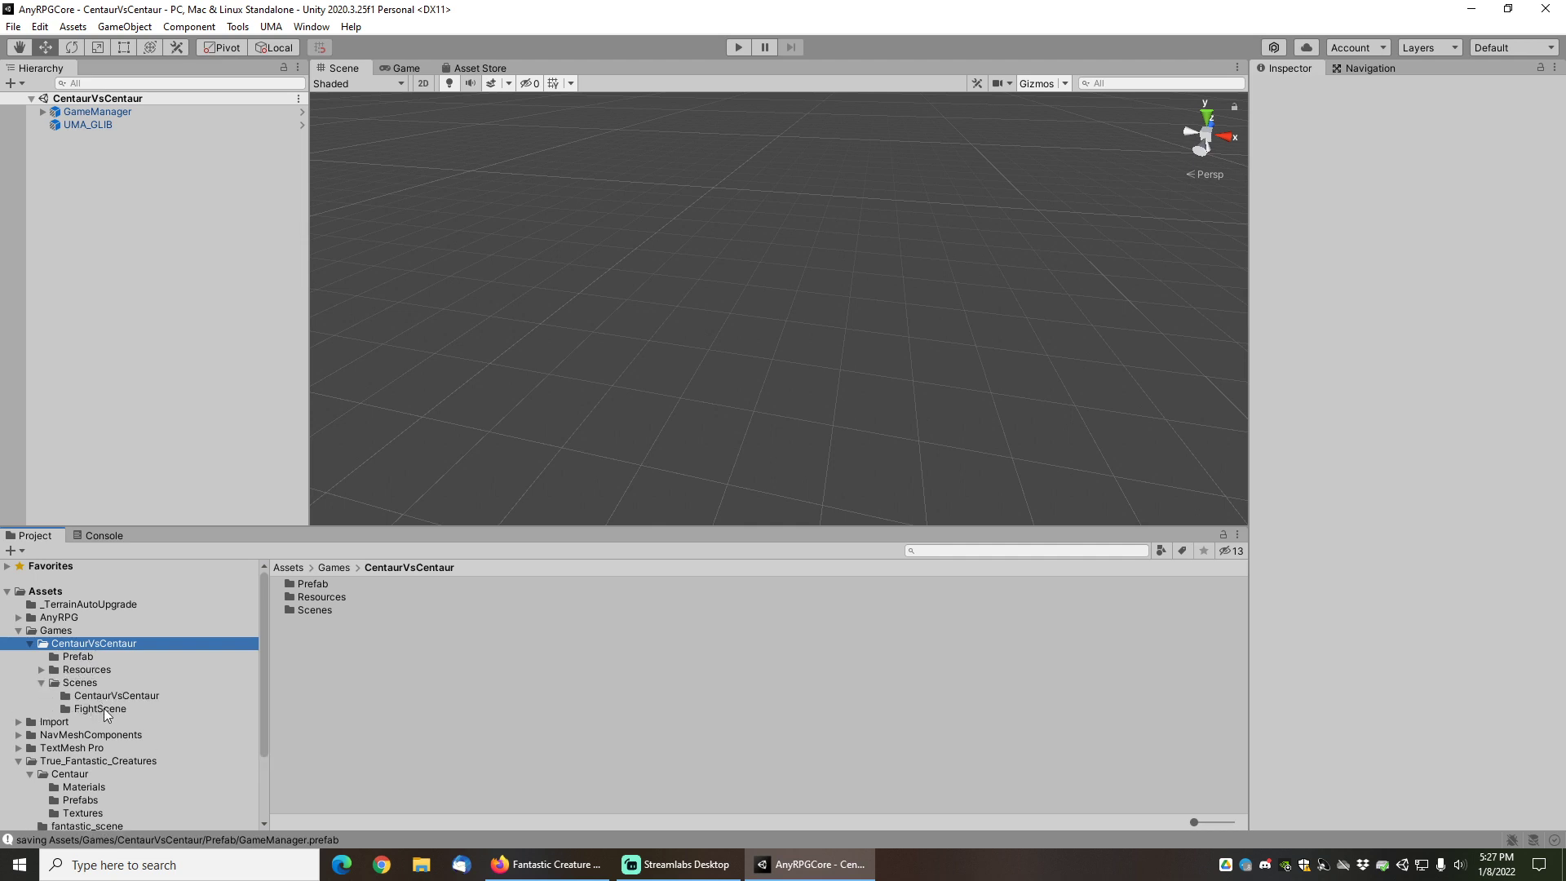
left_click(102, 710)
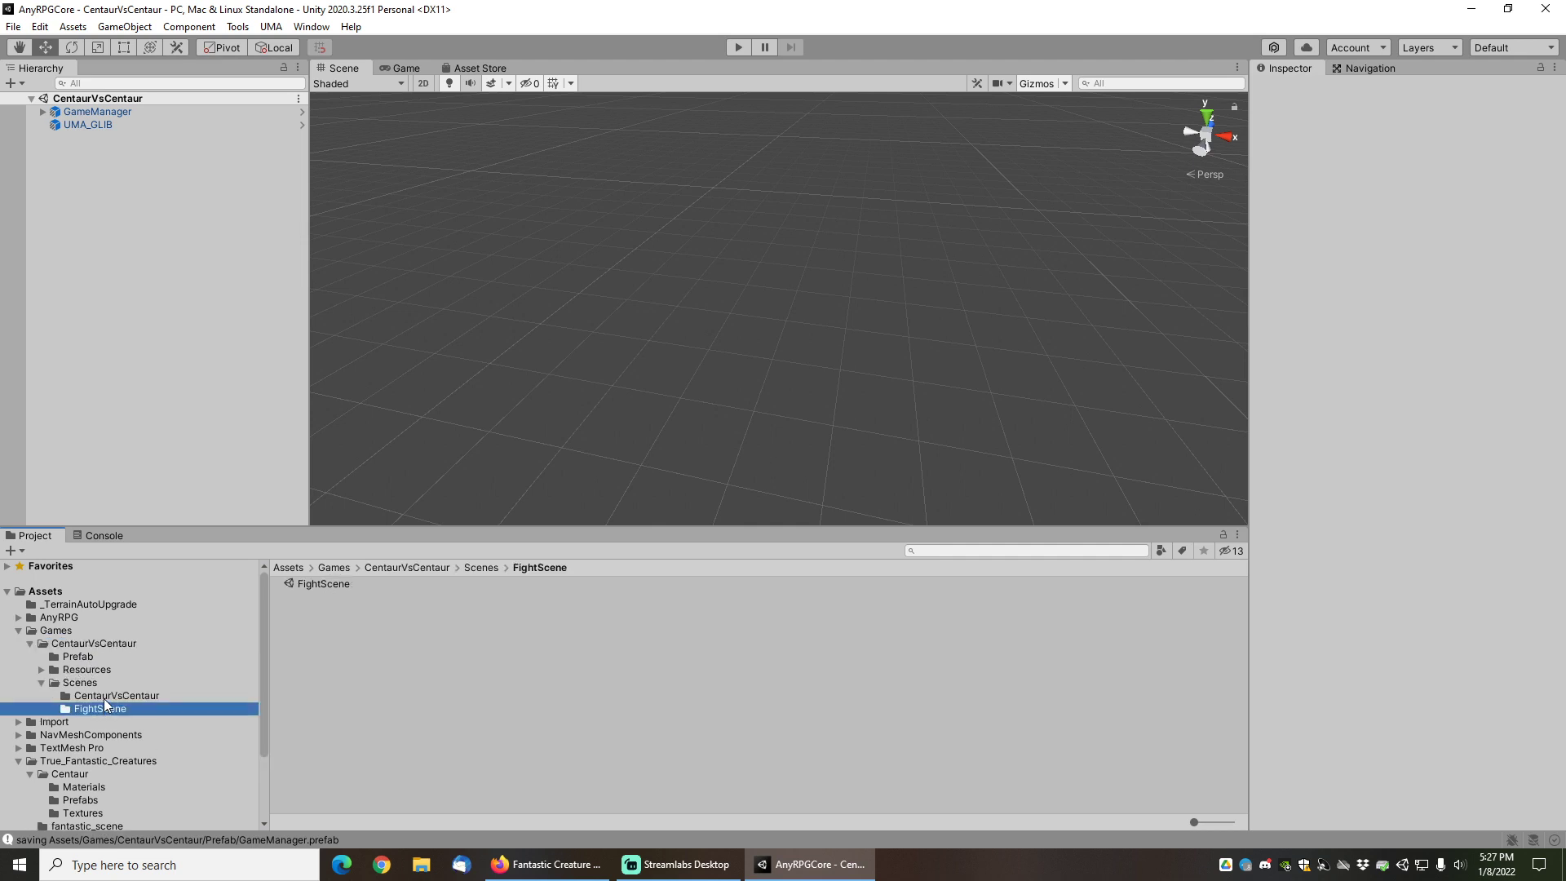
left_click(105, 697)
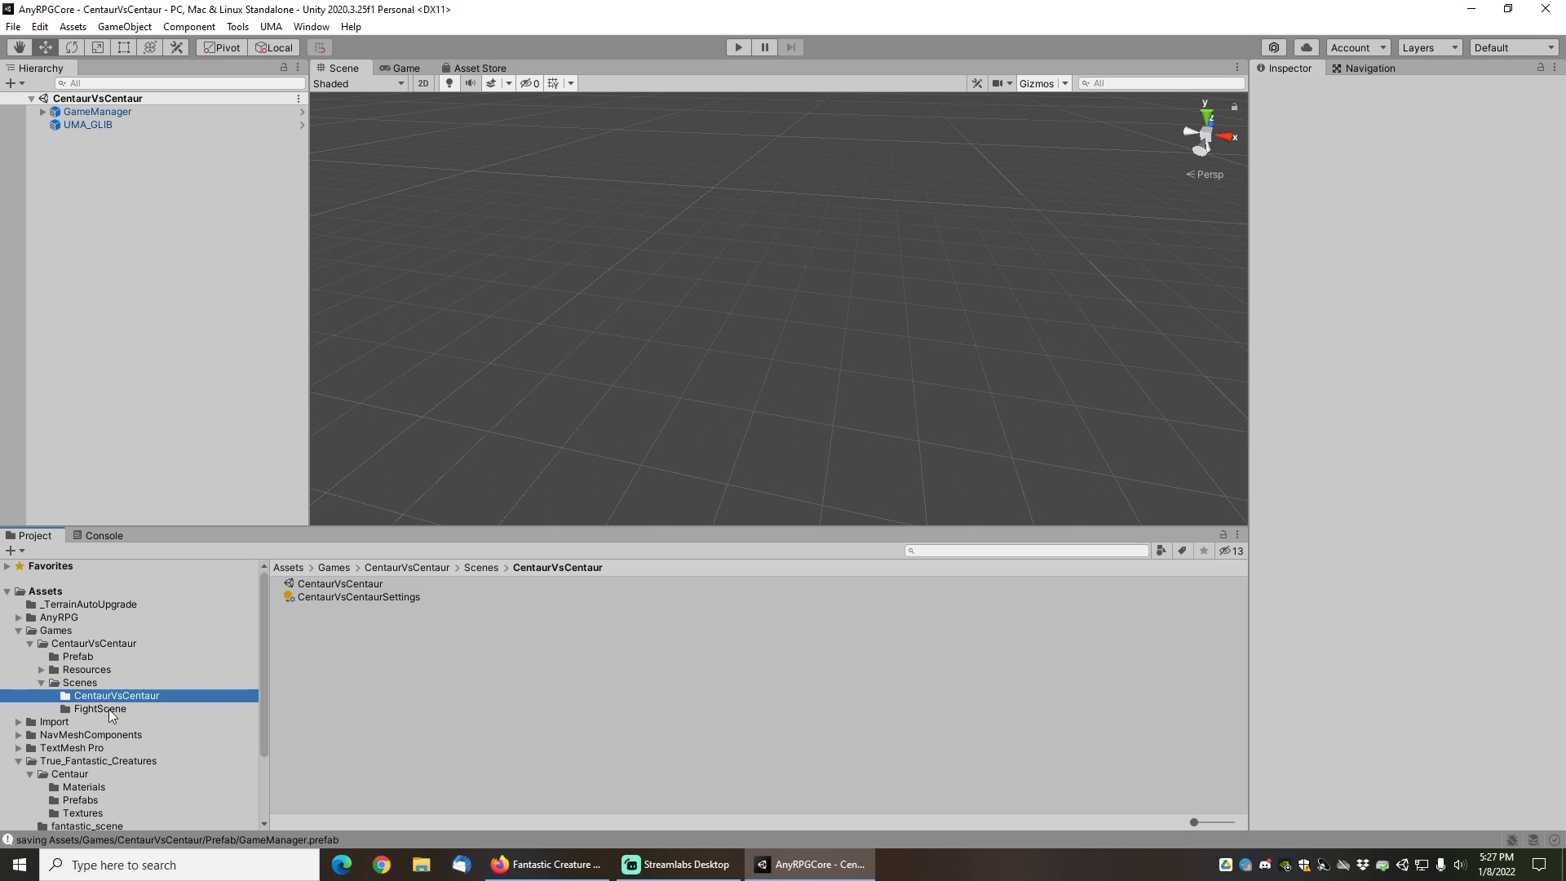
left_click(108, 709)
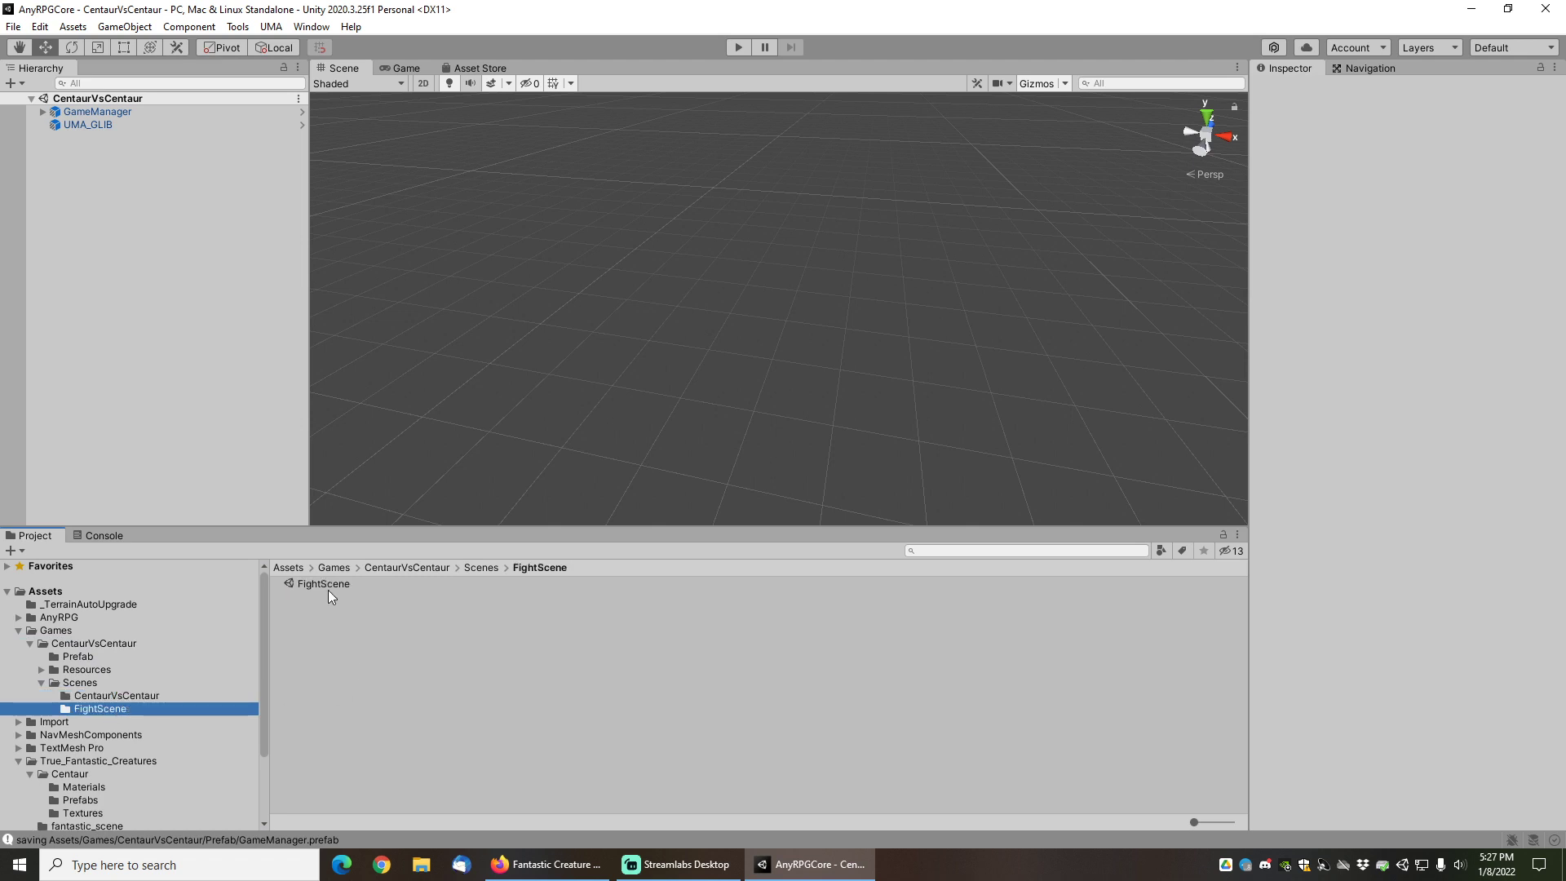
Open the FightScene scene and look around its terrain.
double_click(326, 586)
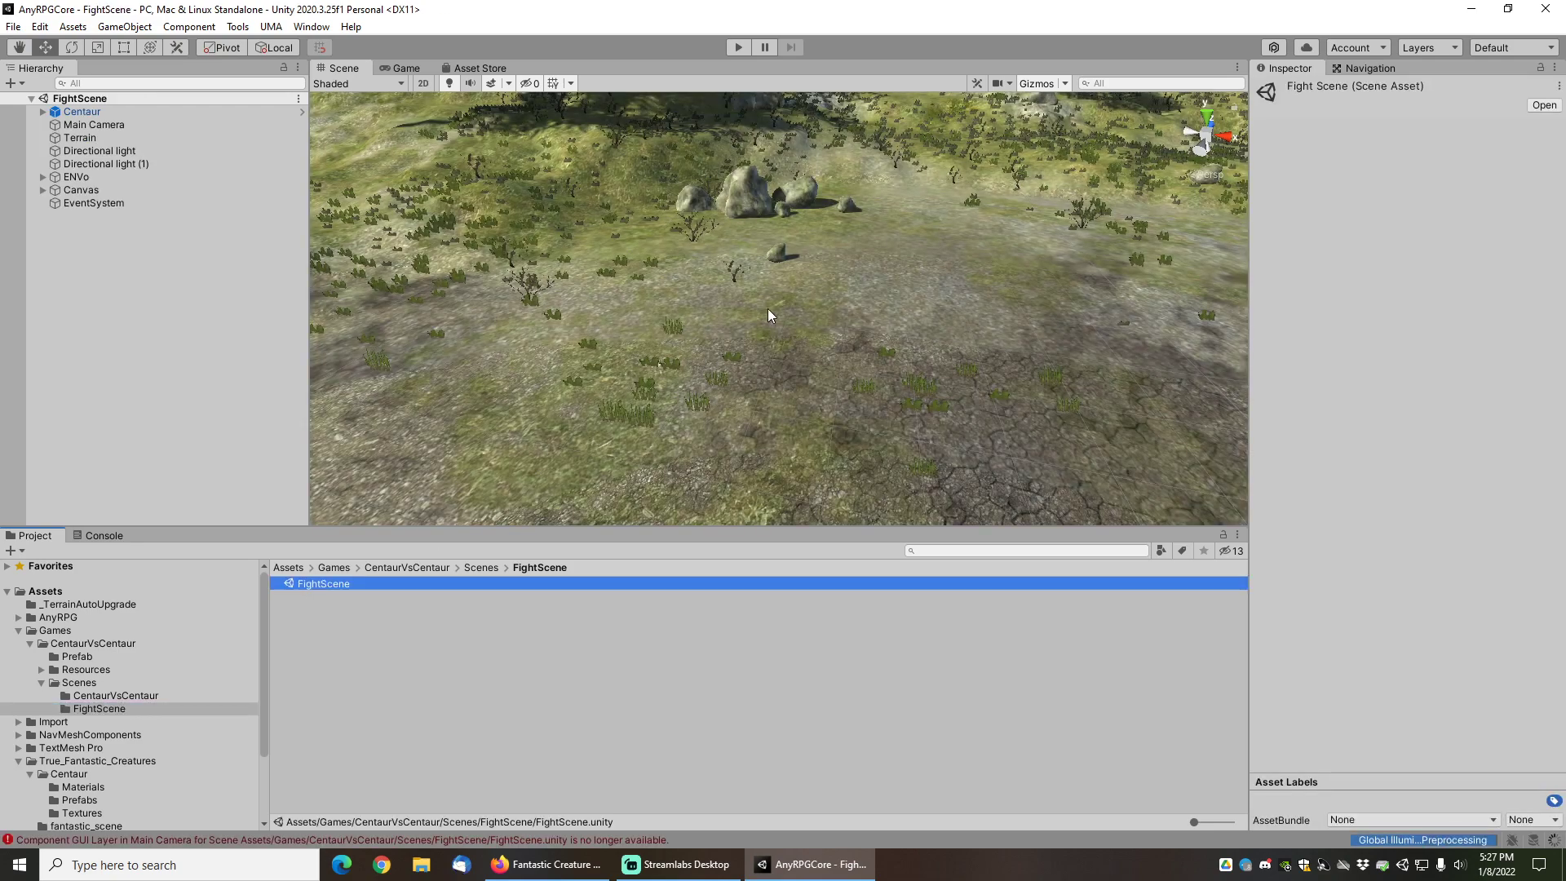
scroll(769, 315, "down", 6)
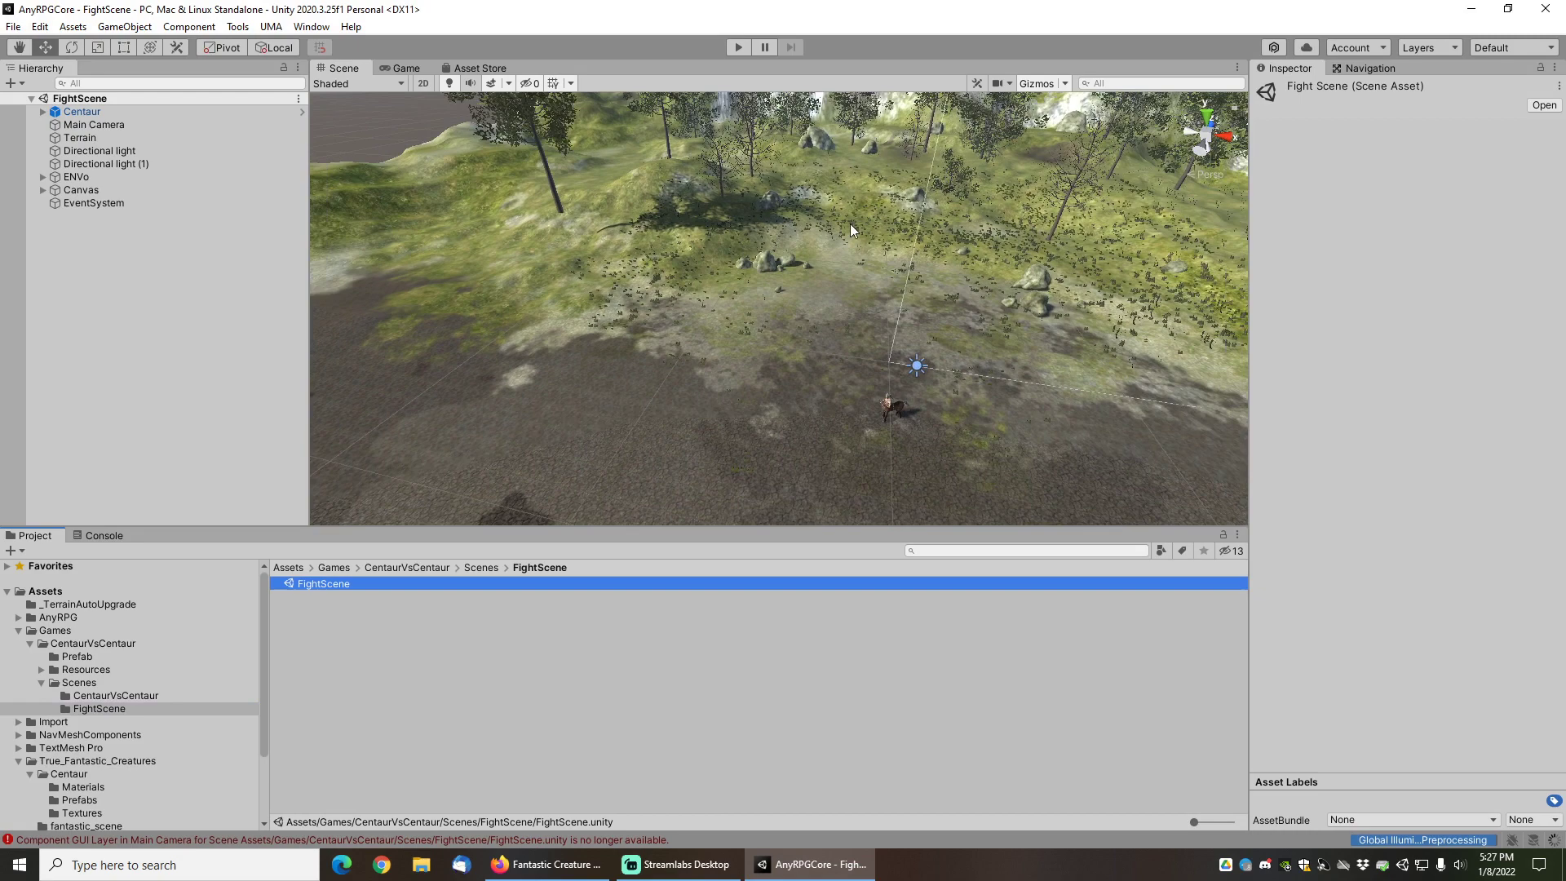
scroll(850, 223, "up", 3)
middle_click_drag(685, 175, 617, 227)
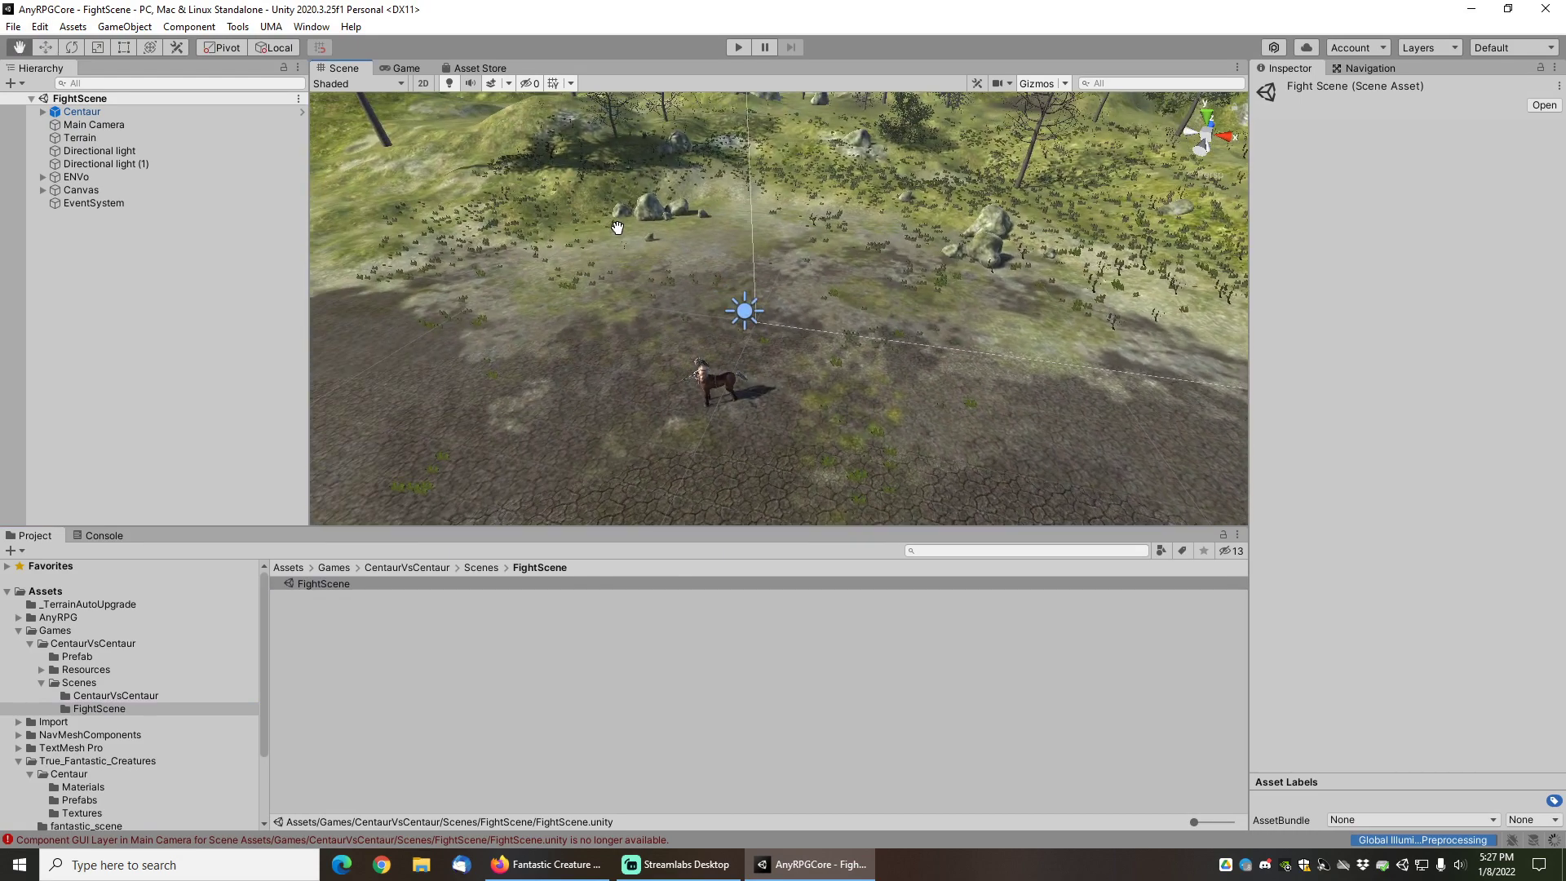
Delete the Centaur, Main Camera, Canvas and EventSystem objects, then expand ENVo to check it.
left_click(87, 110)
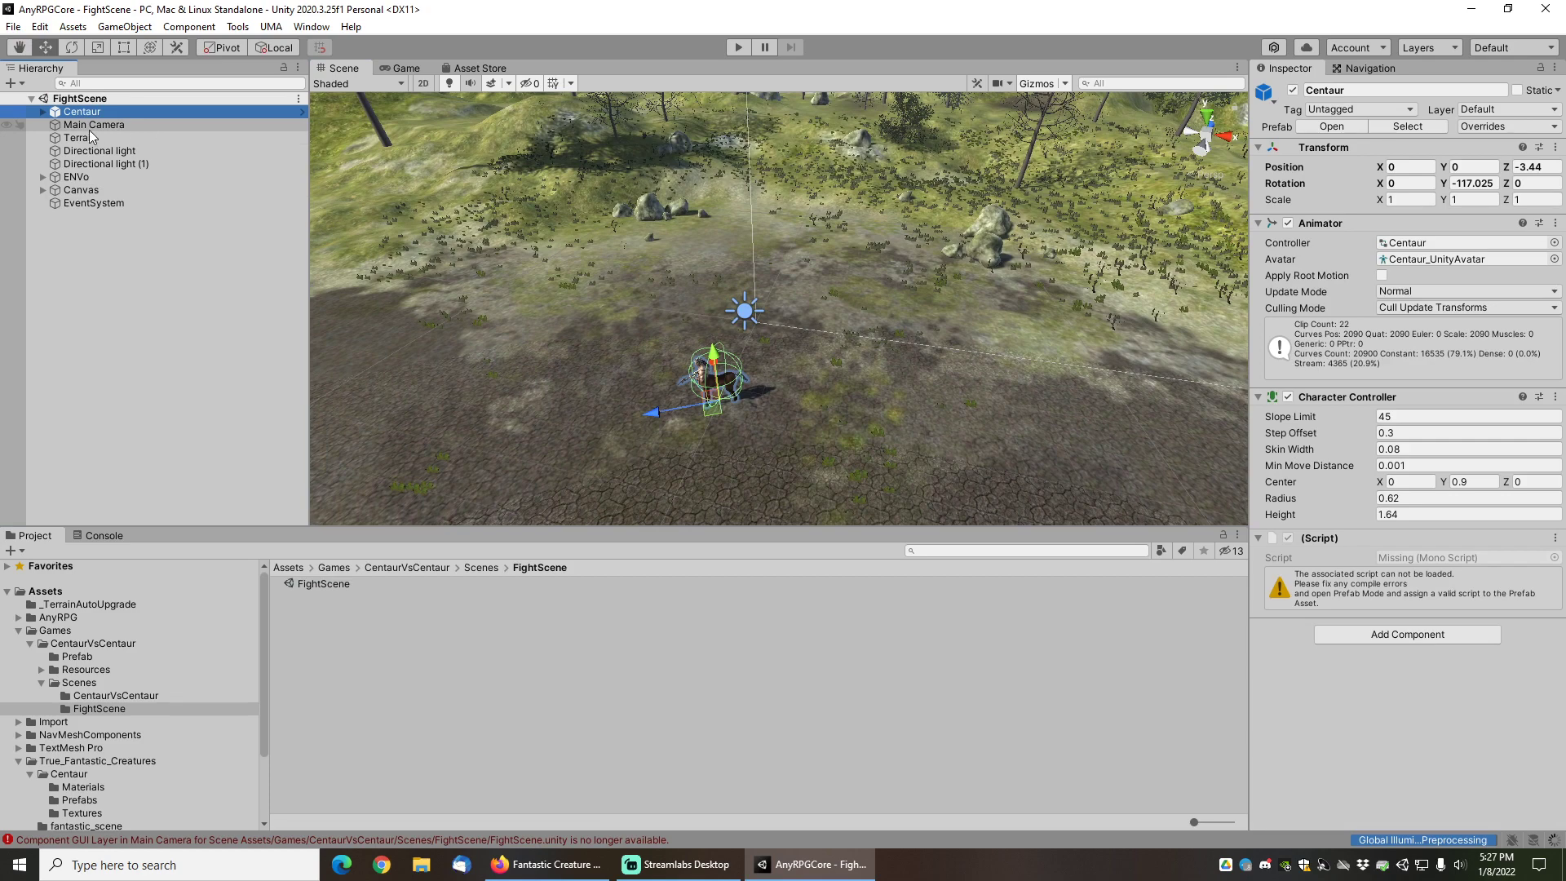
key("Delete")
left_click(103, 112)
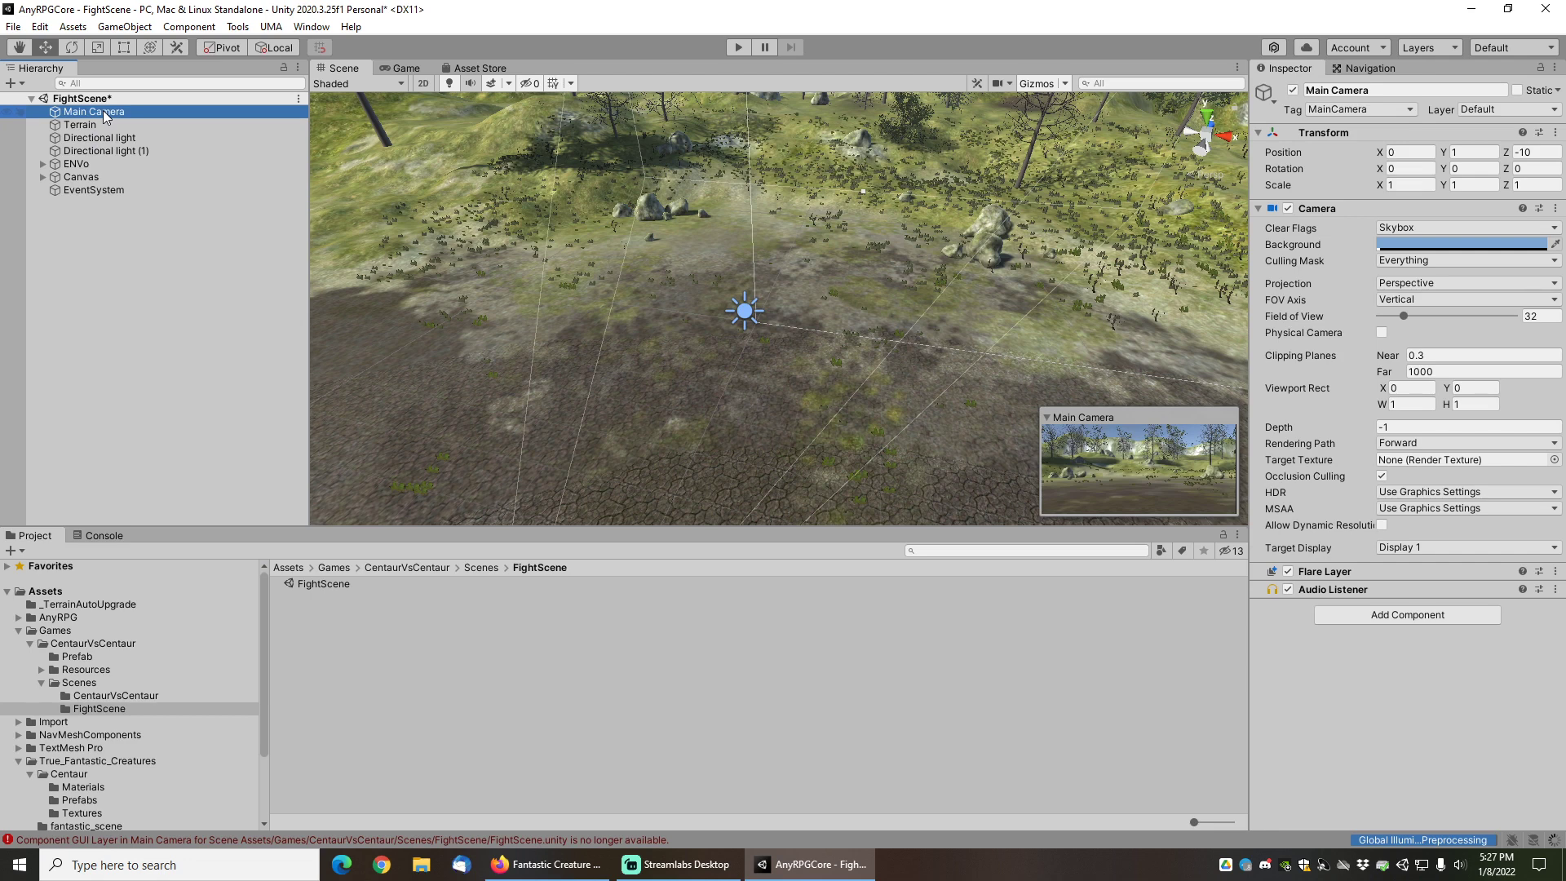
key("Delete")
left_click(86, 162)
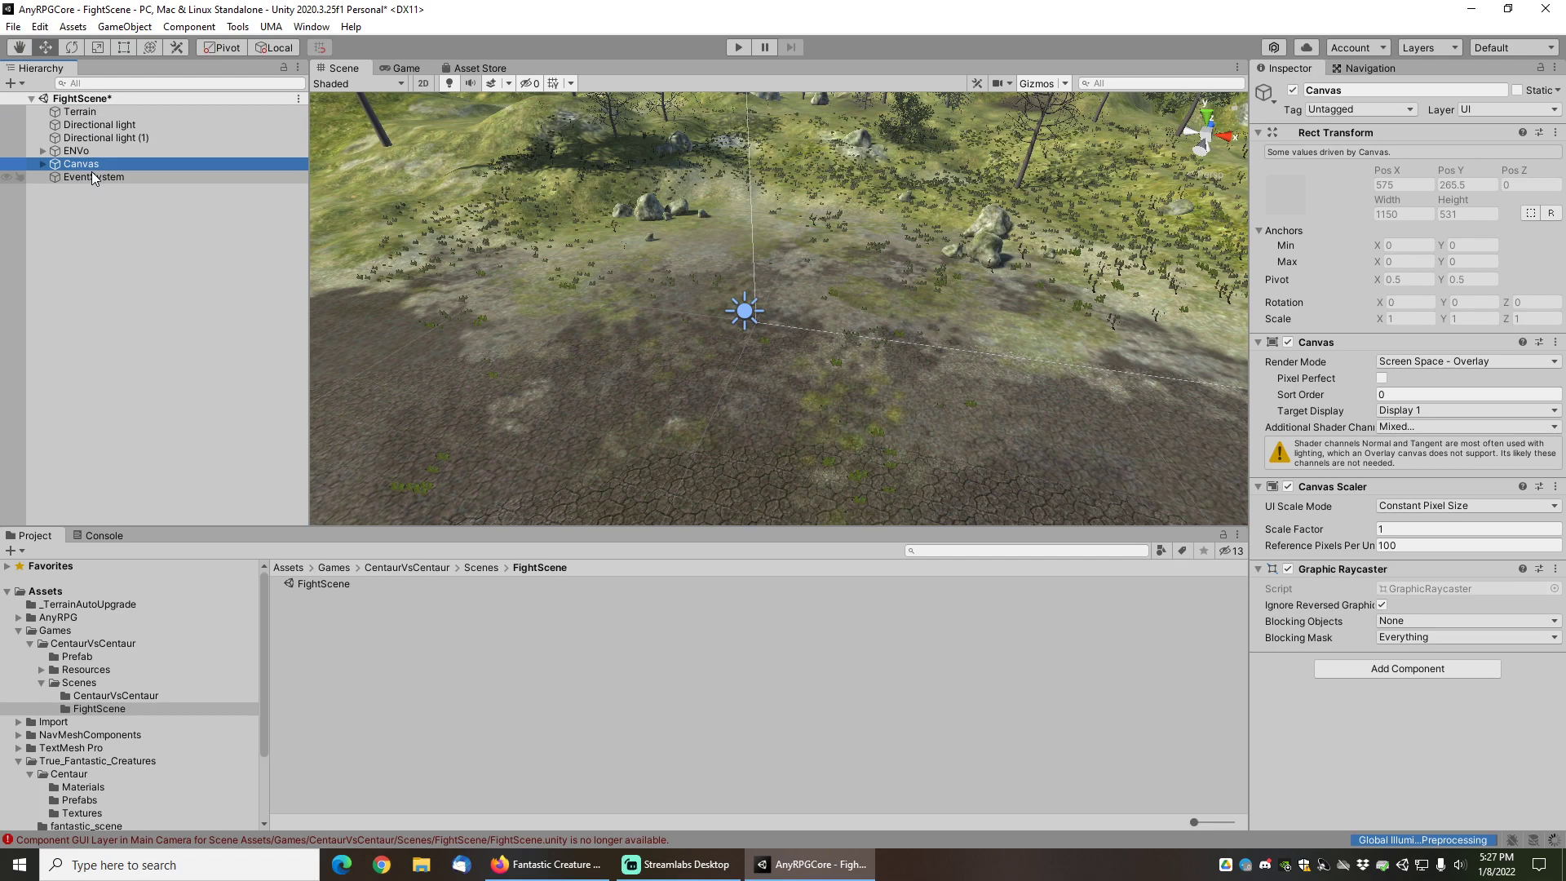
key("Delete")
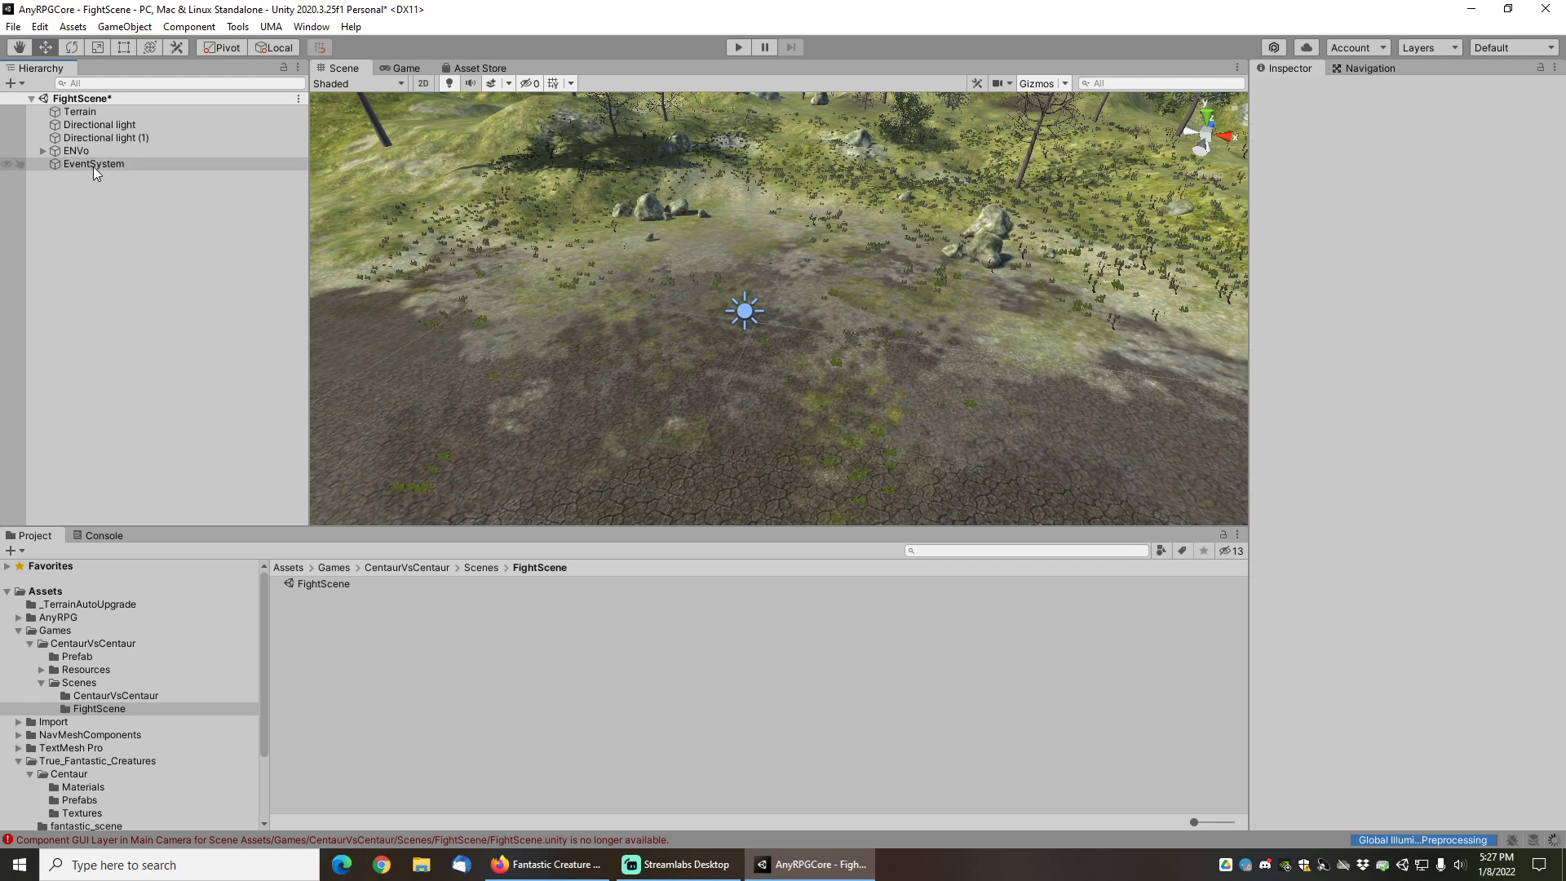
left_click(93, 167)
key("Delete")
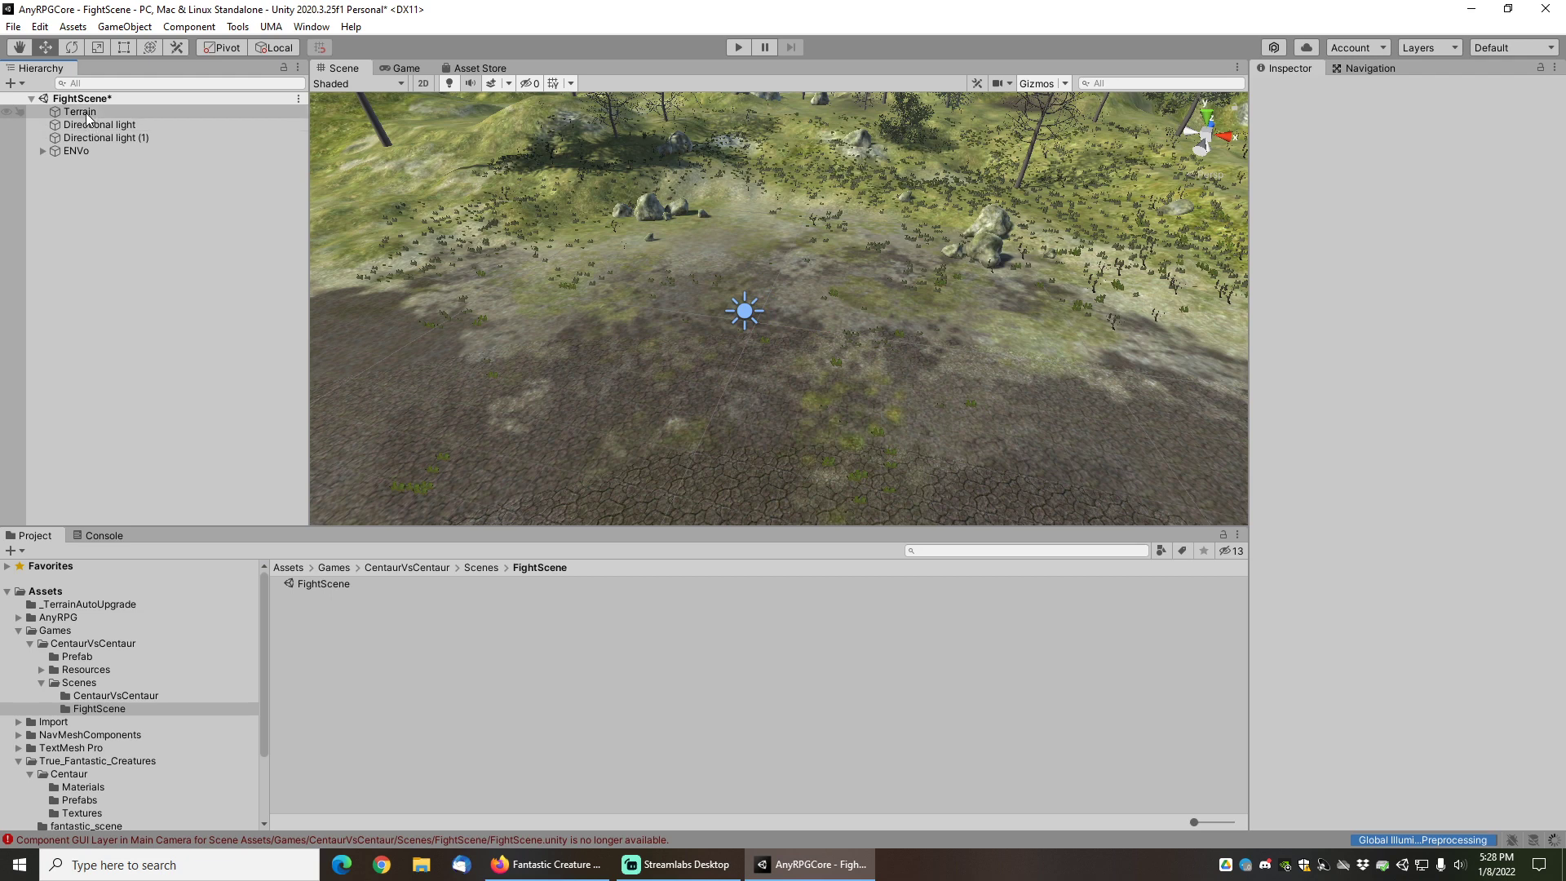
left_click(42, 152)
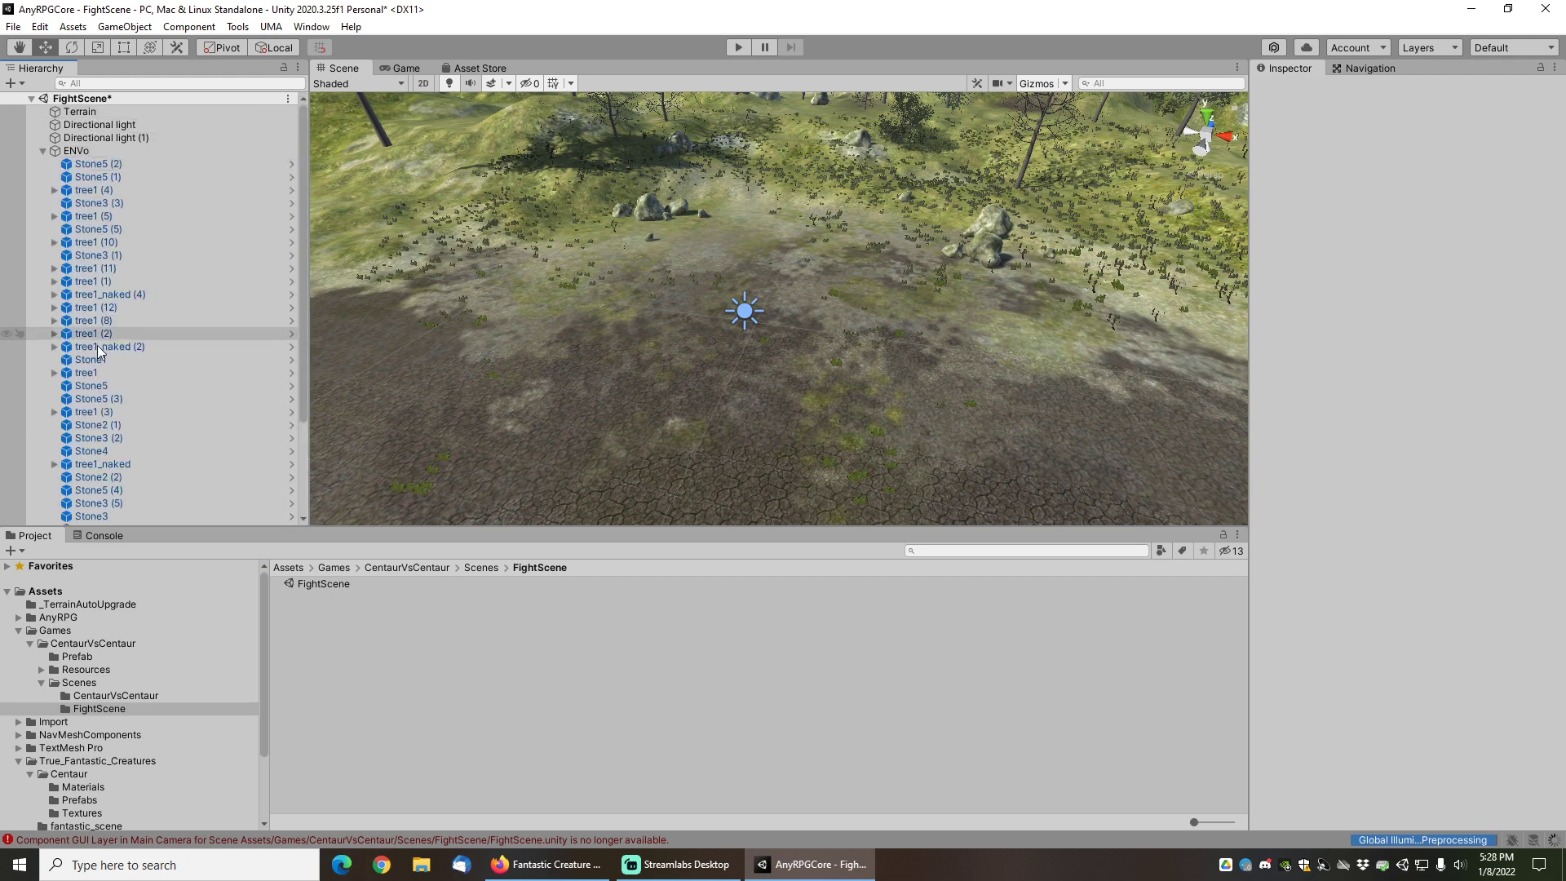
Collapse ENVo and save the cleaned FightScene.
left_click(42, 152)
left_click(13, 27)
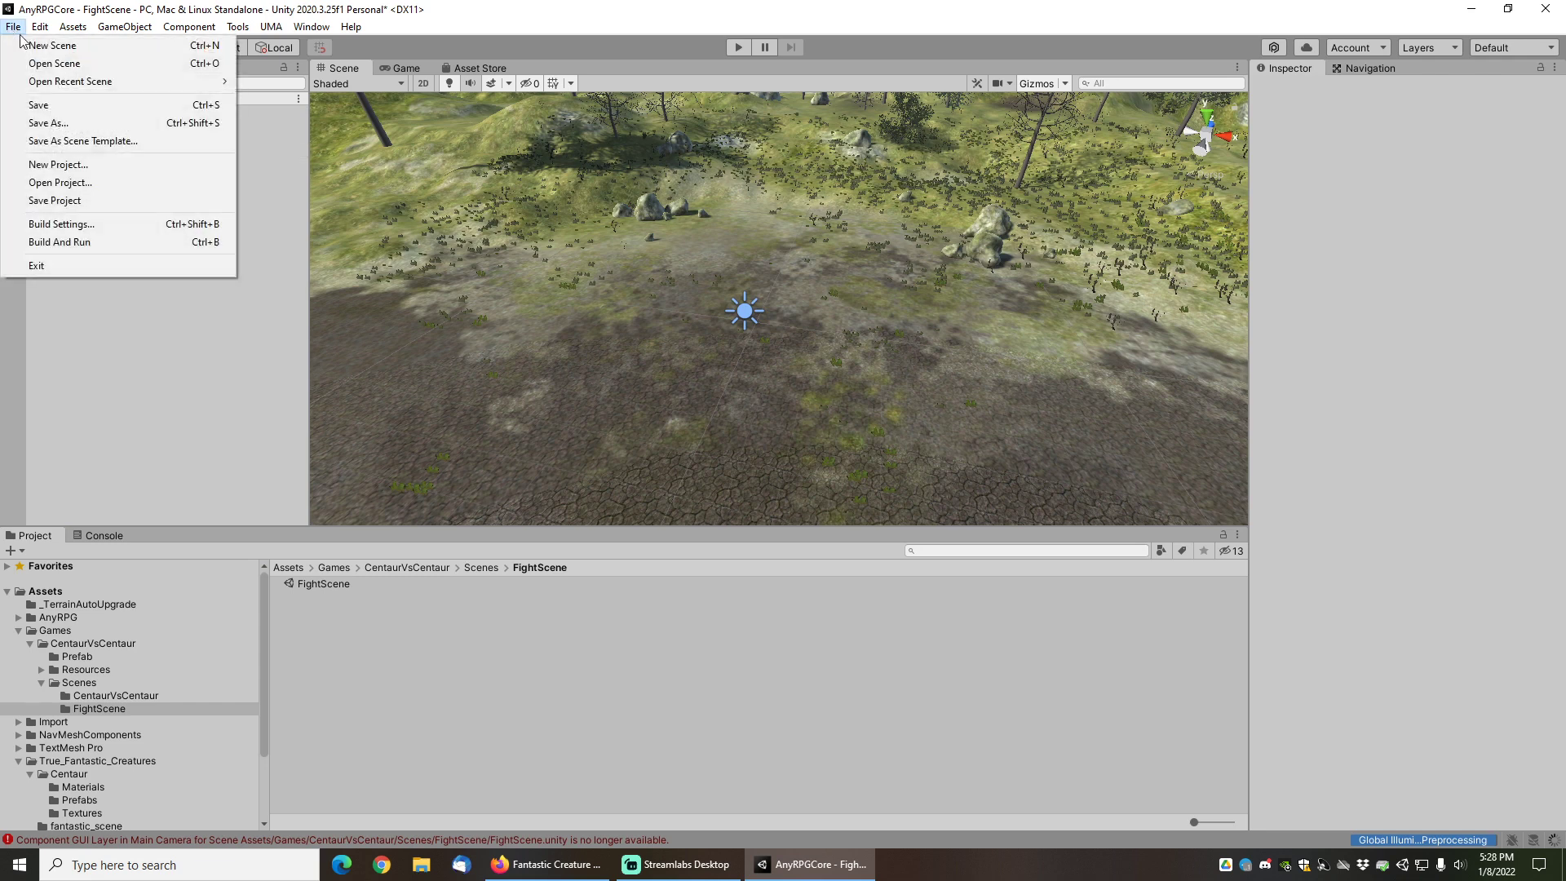
left_click(34, 106)
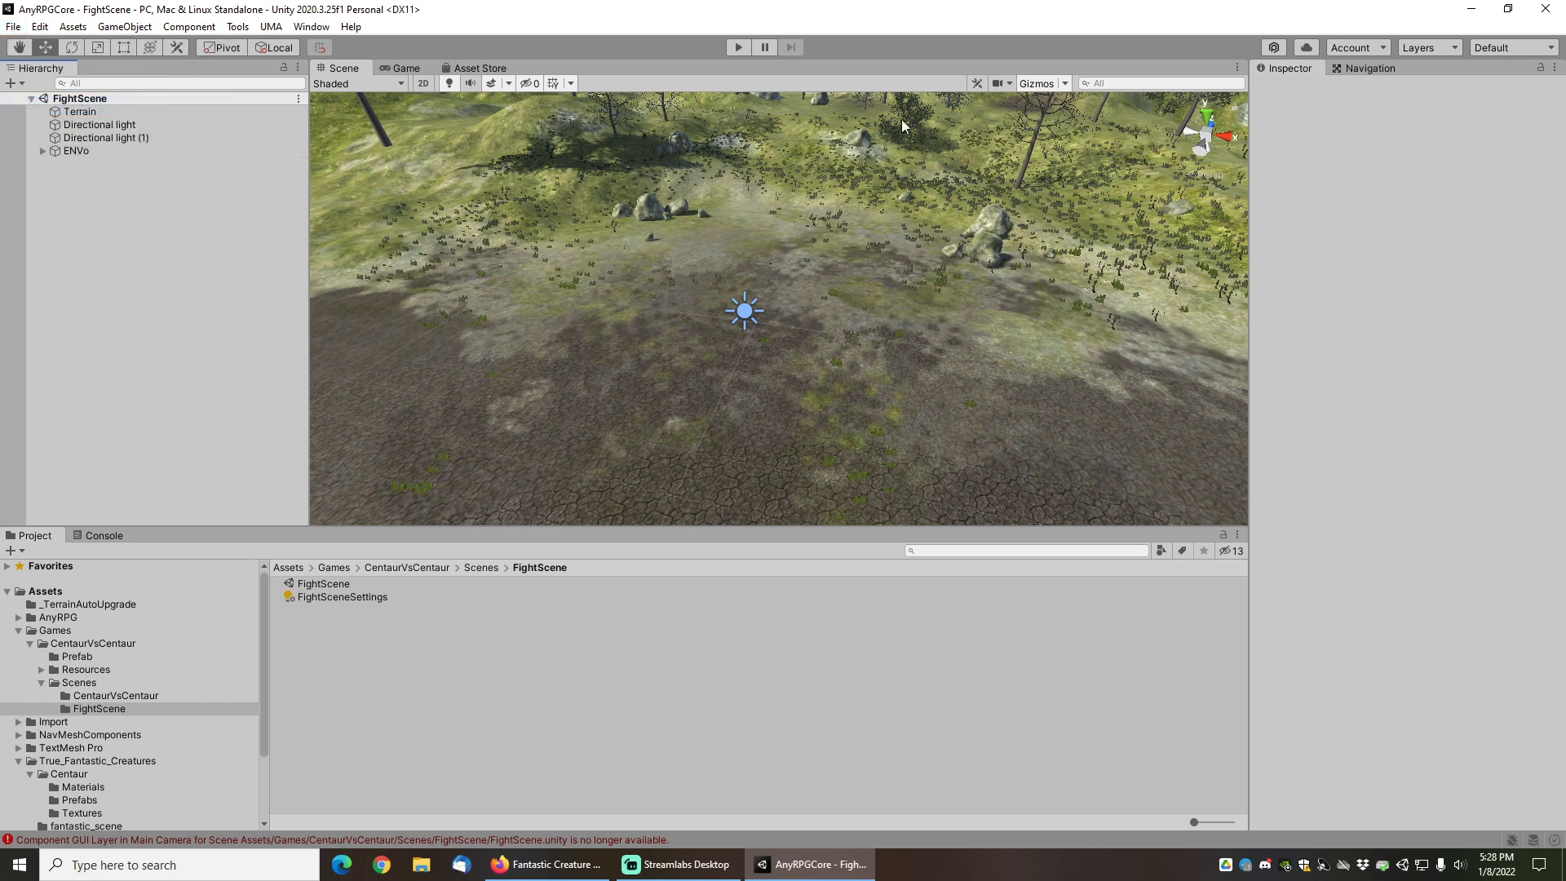
Bake the navmesh in the Navigation window's Bake tab and save the scene again.
left_click(1370, 71)
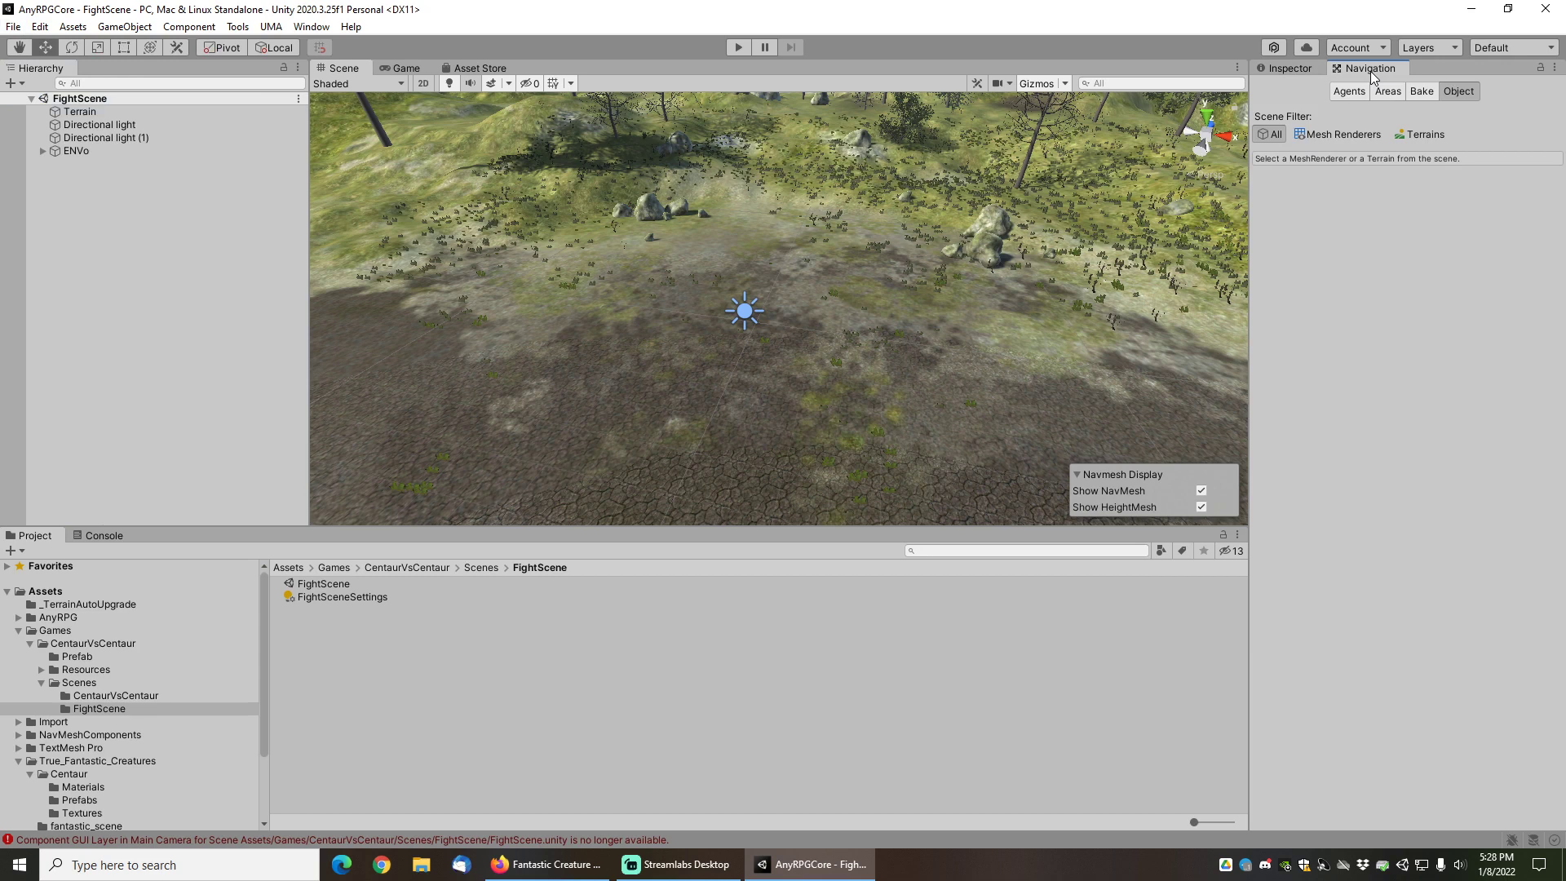
left_click(1420, 93)
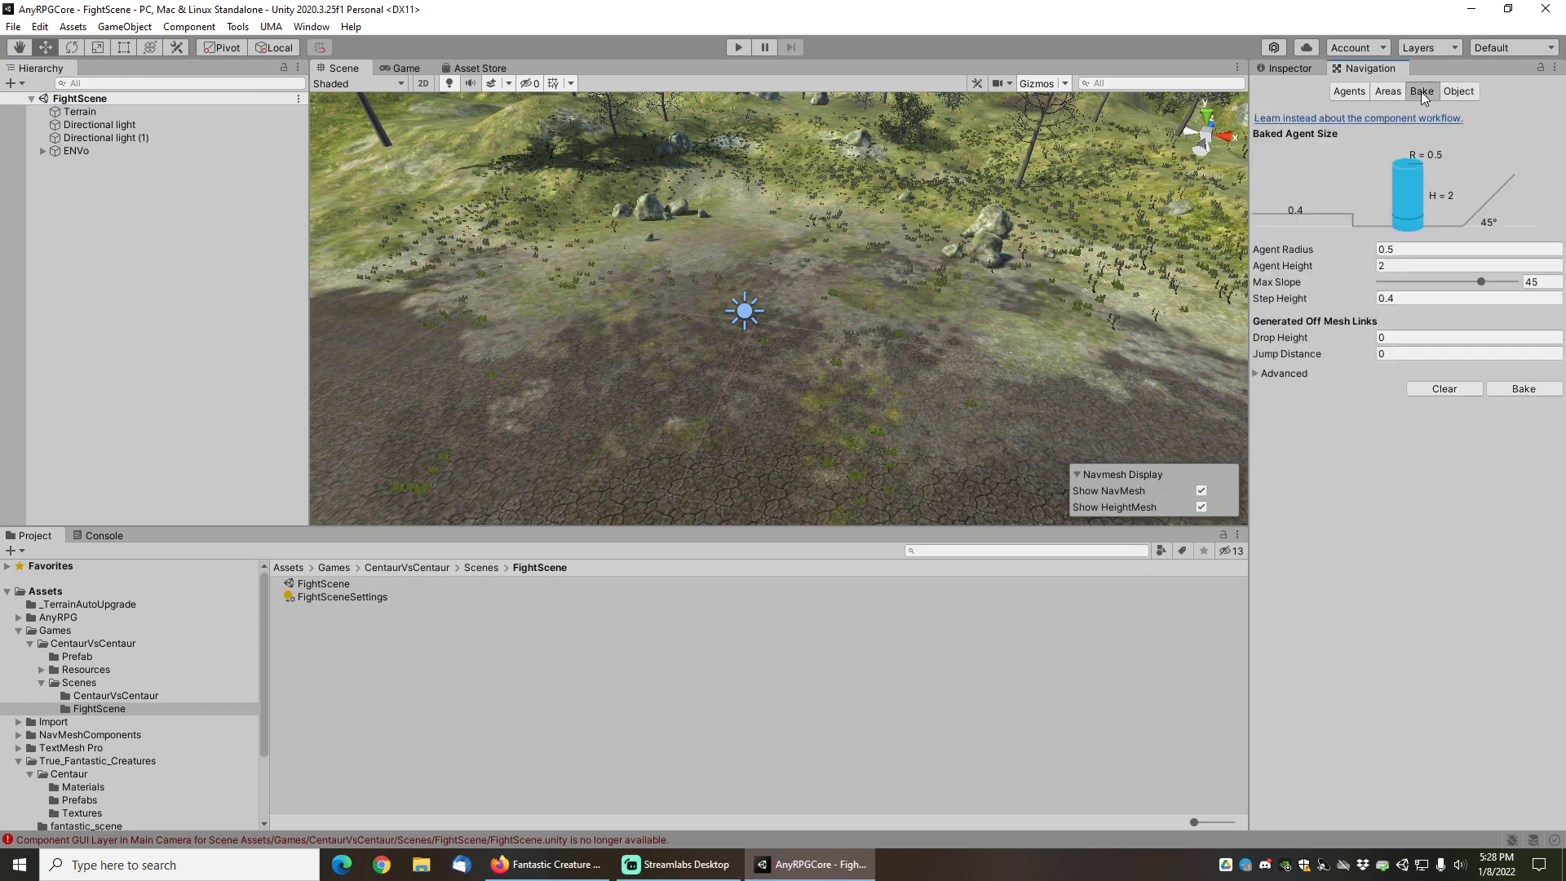
left_click(1516, 390)
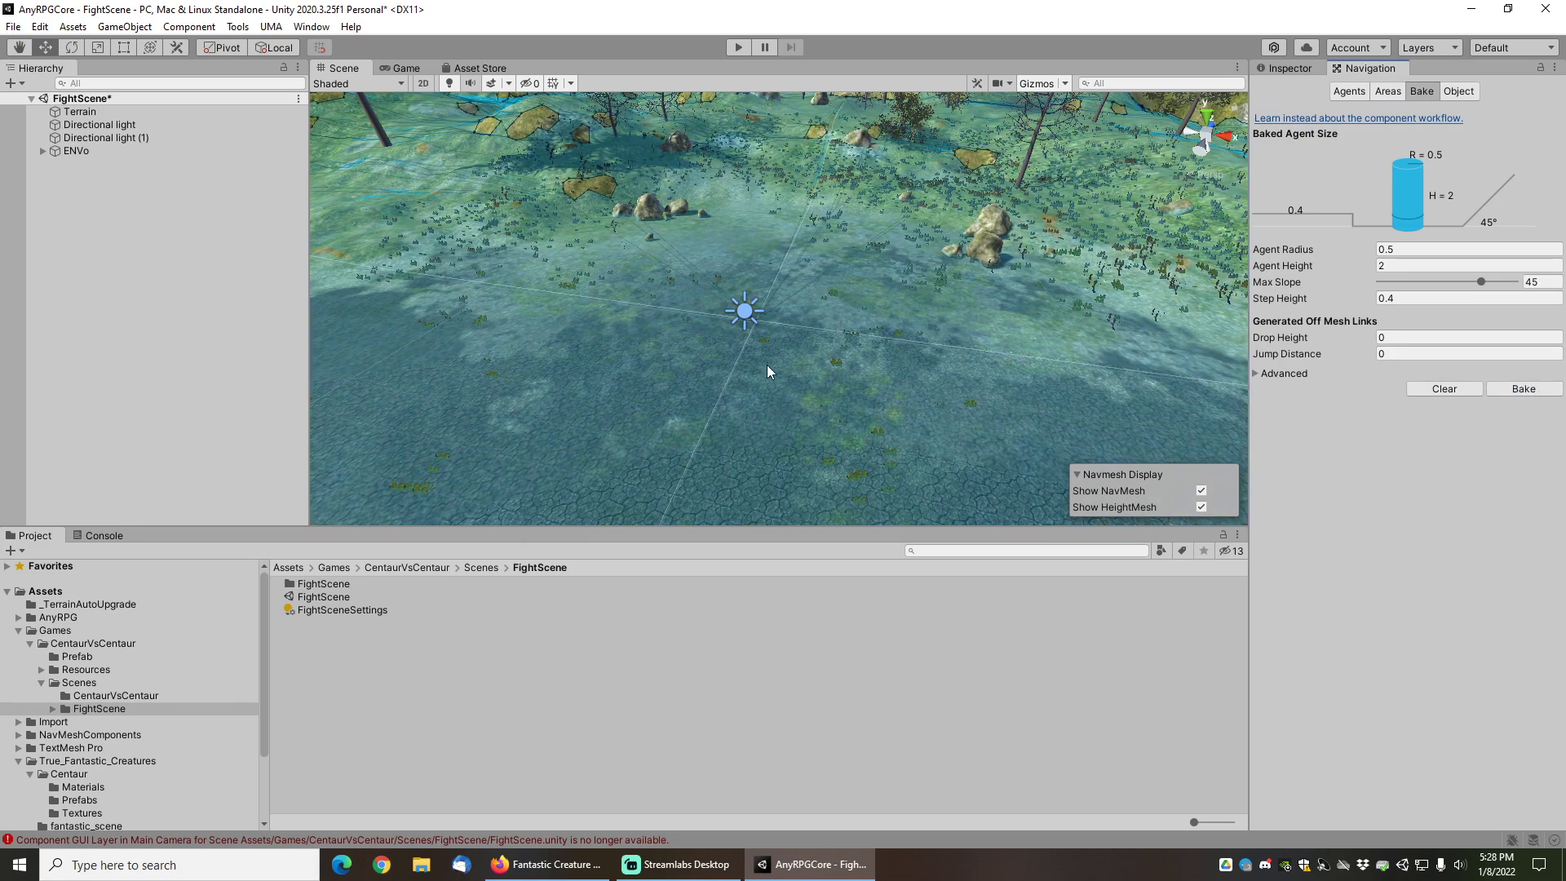
scroll(804, 236, "down", 10)
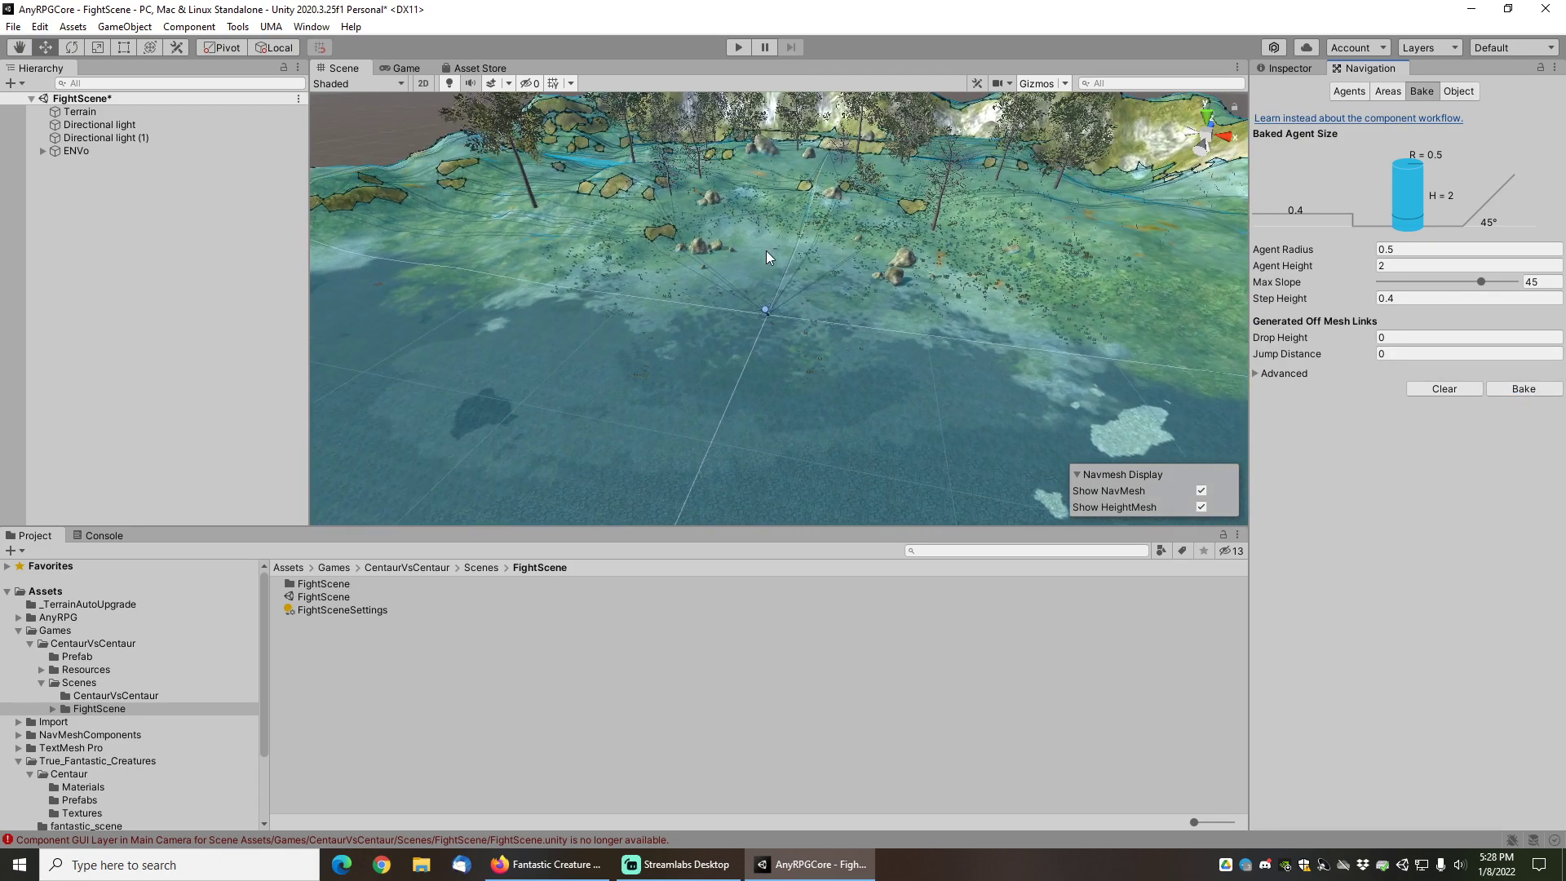
scroll(765, 252, "up", 2)
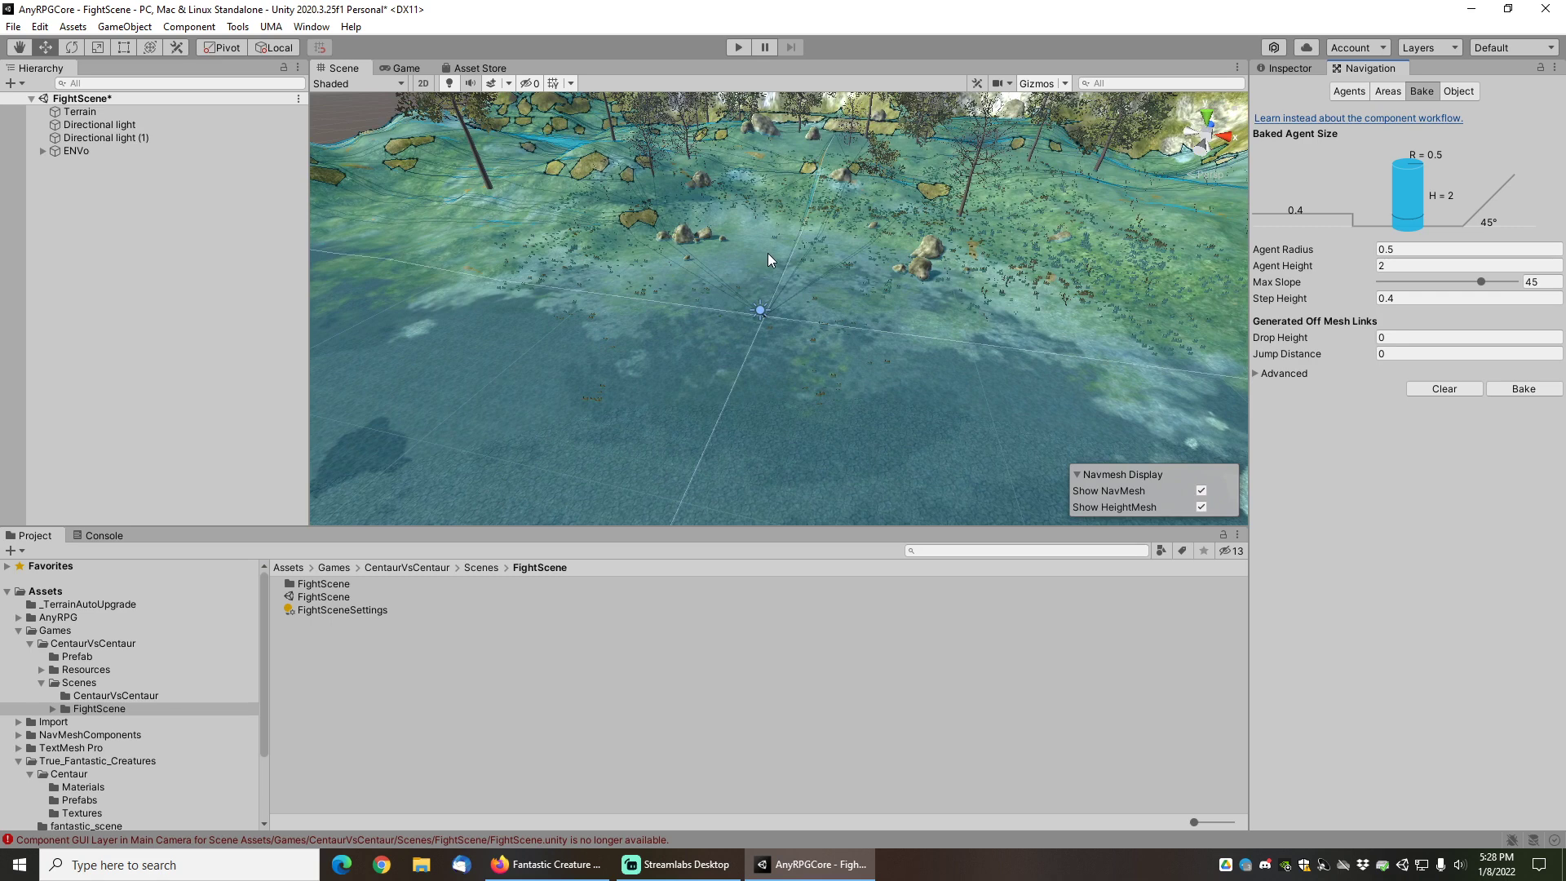
left_click(13, 27)
left_click(49, 102)
Load the CentaurVsCentaur scene and select GameManager to view its configuration in the Inspector.
left_click(134, 698)
left_click(358, 579)
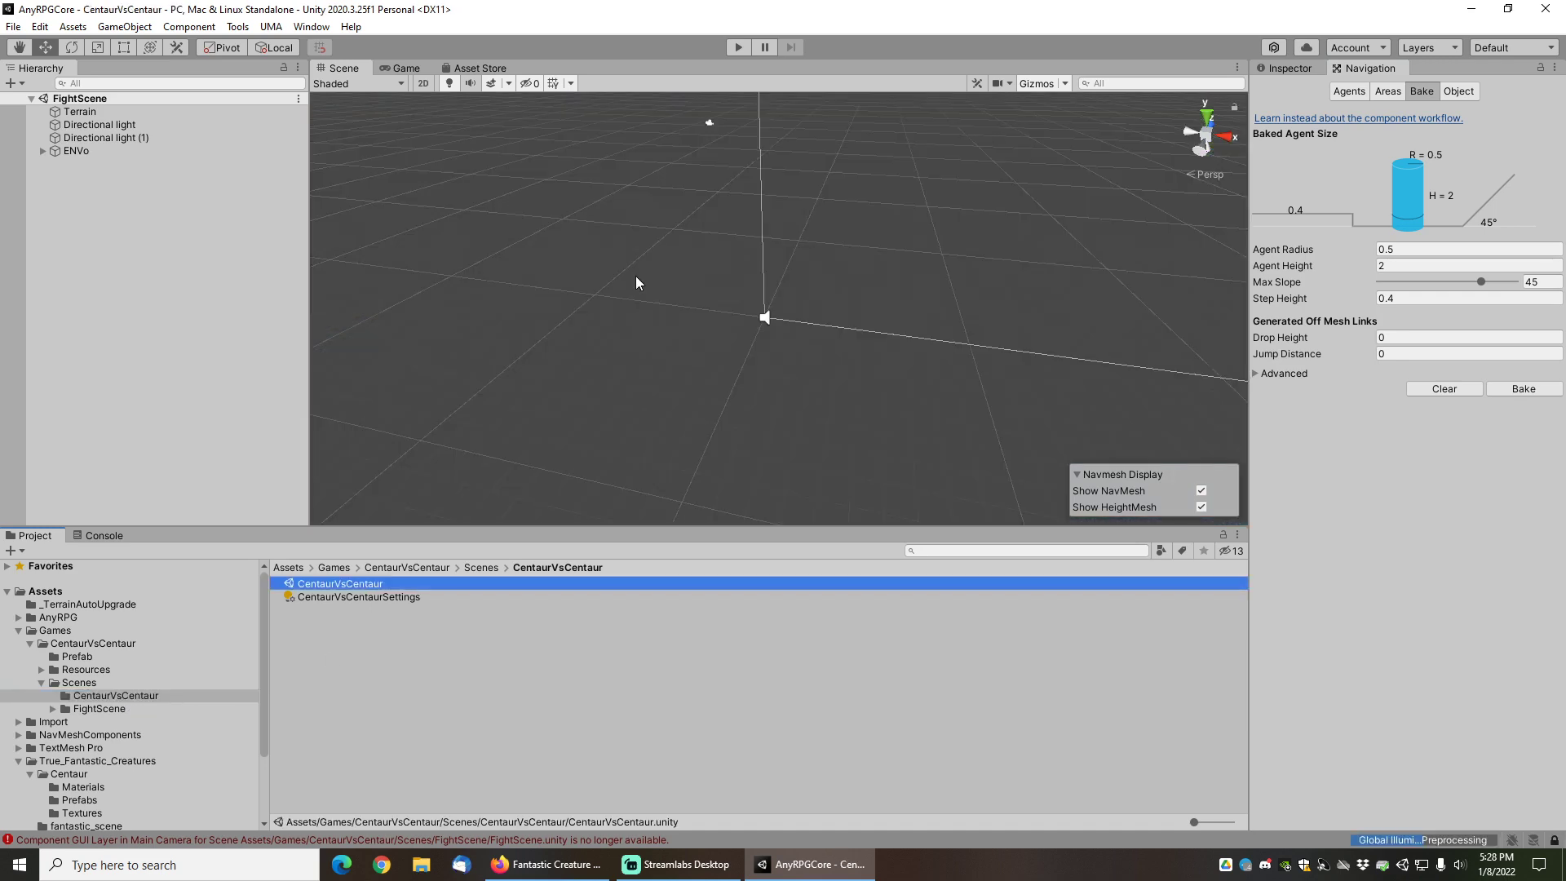
left_click(1299, 69)
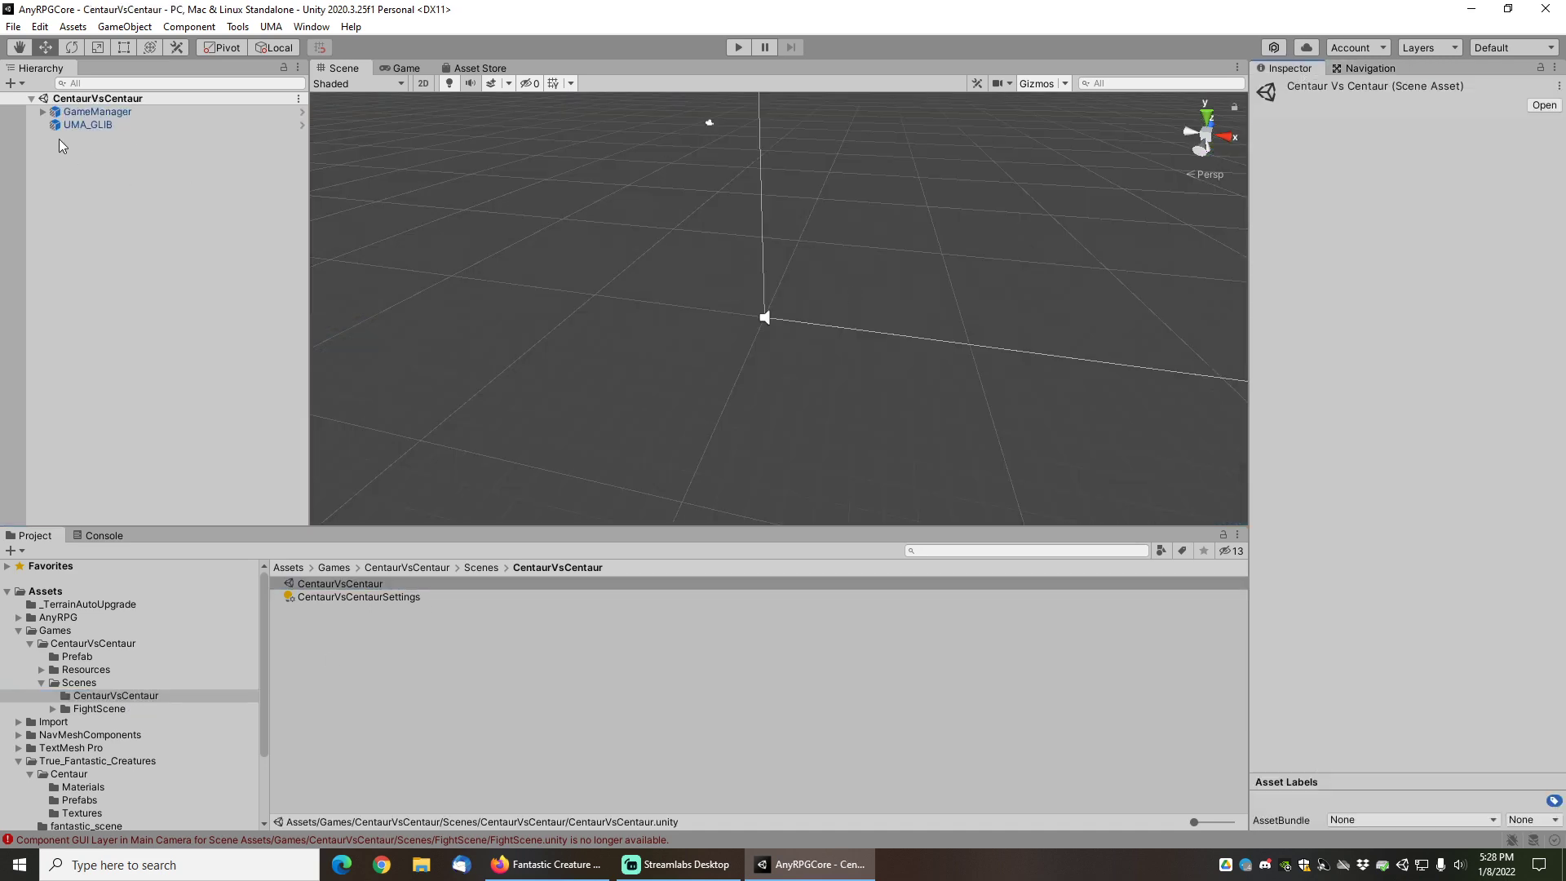
left_click(97, 111)
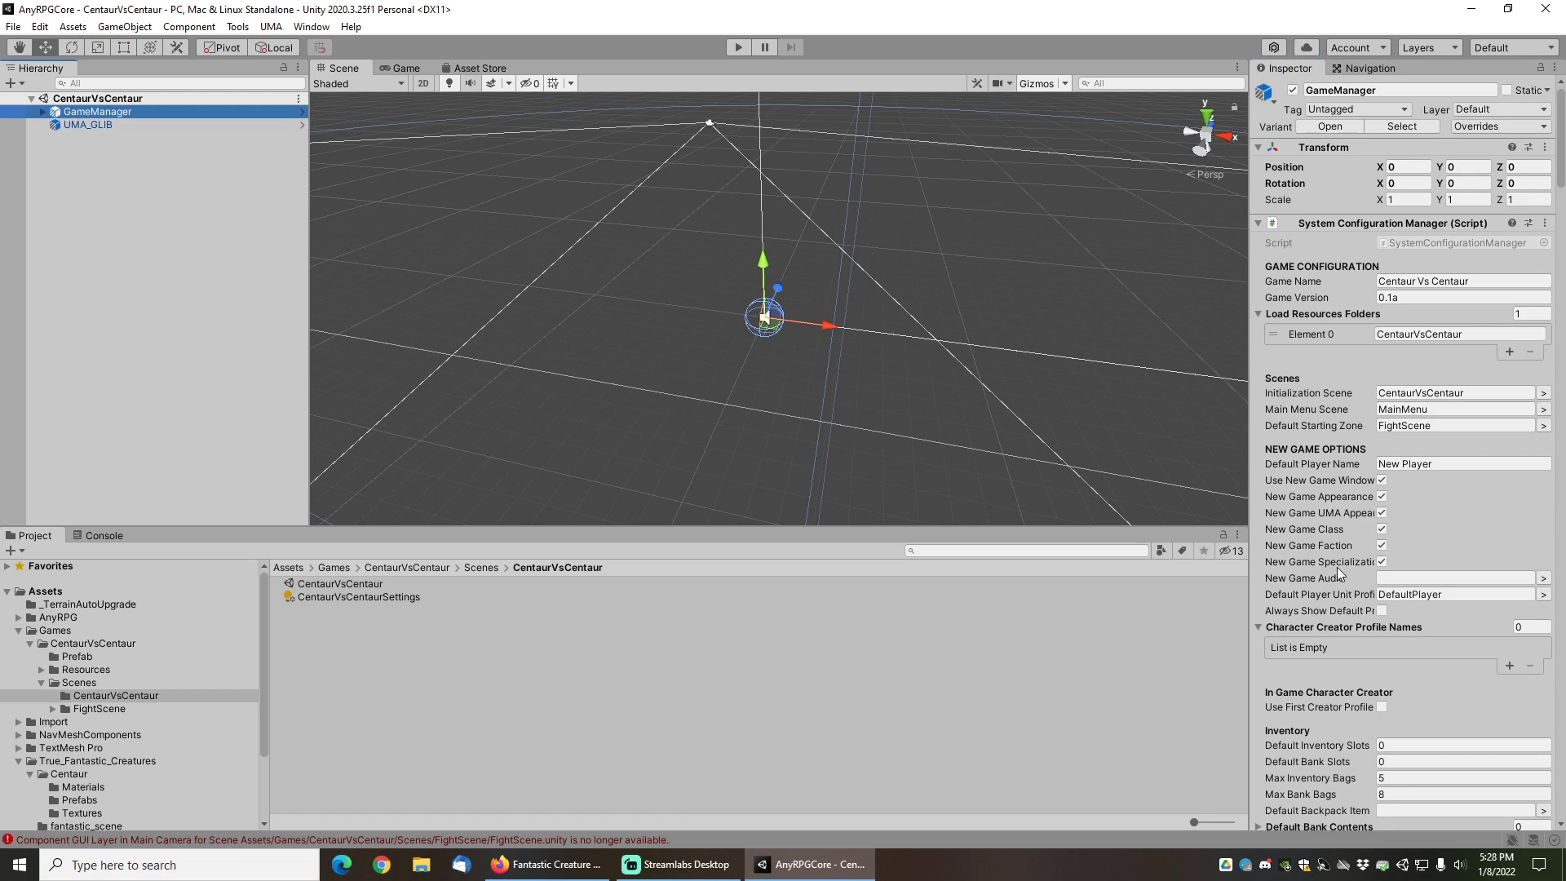
left_click(738, 48)
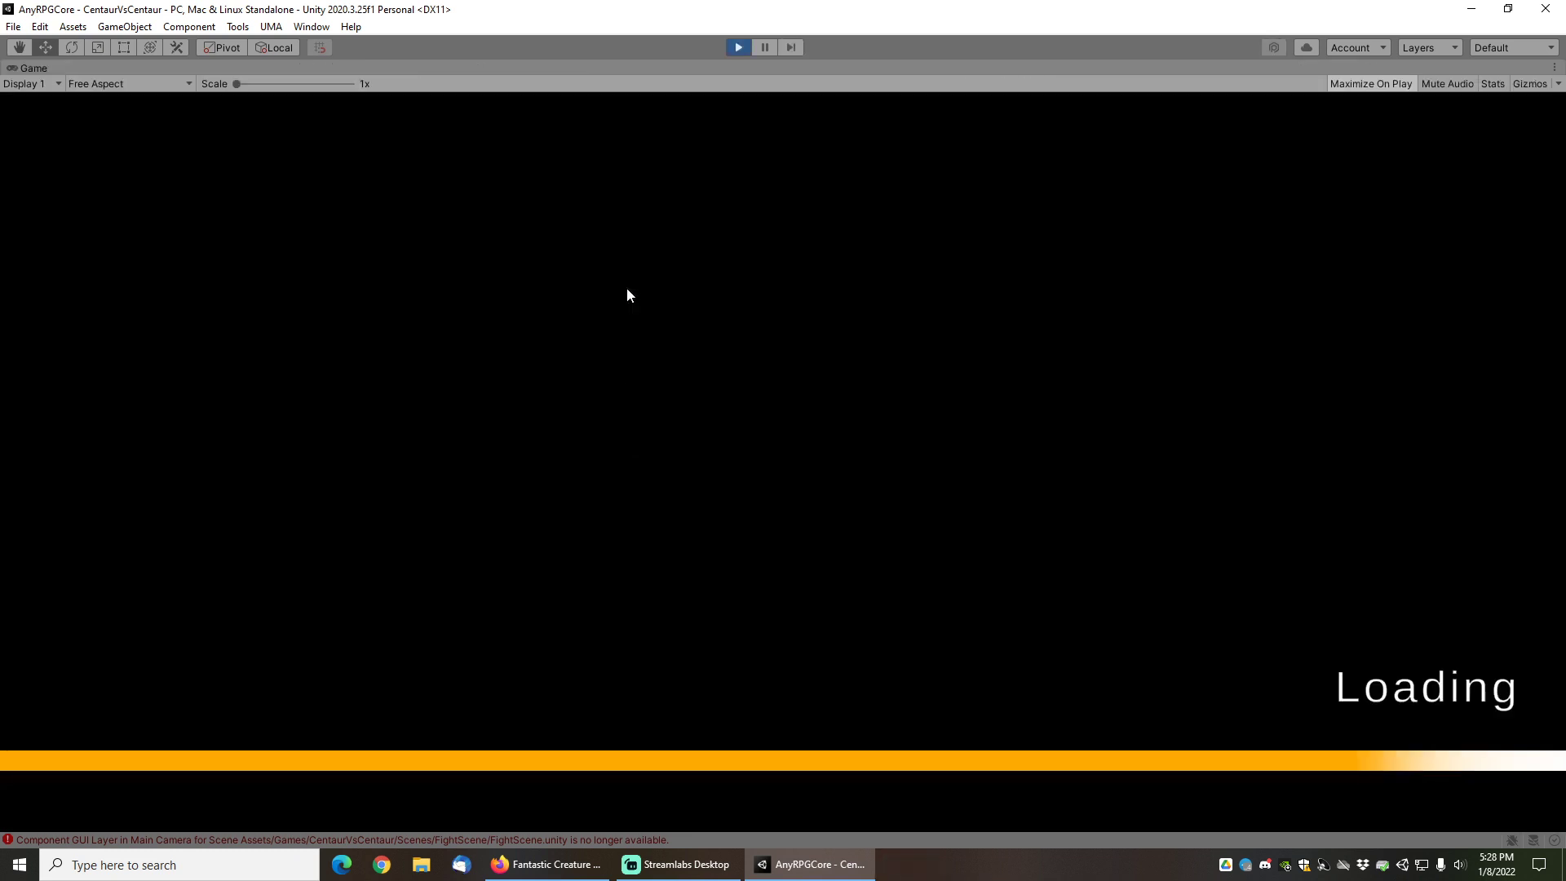
left_click(229, 528)
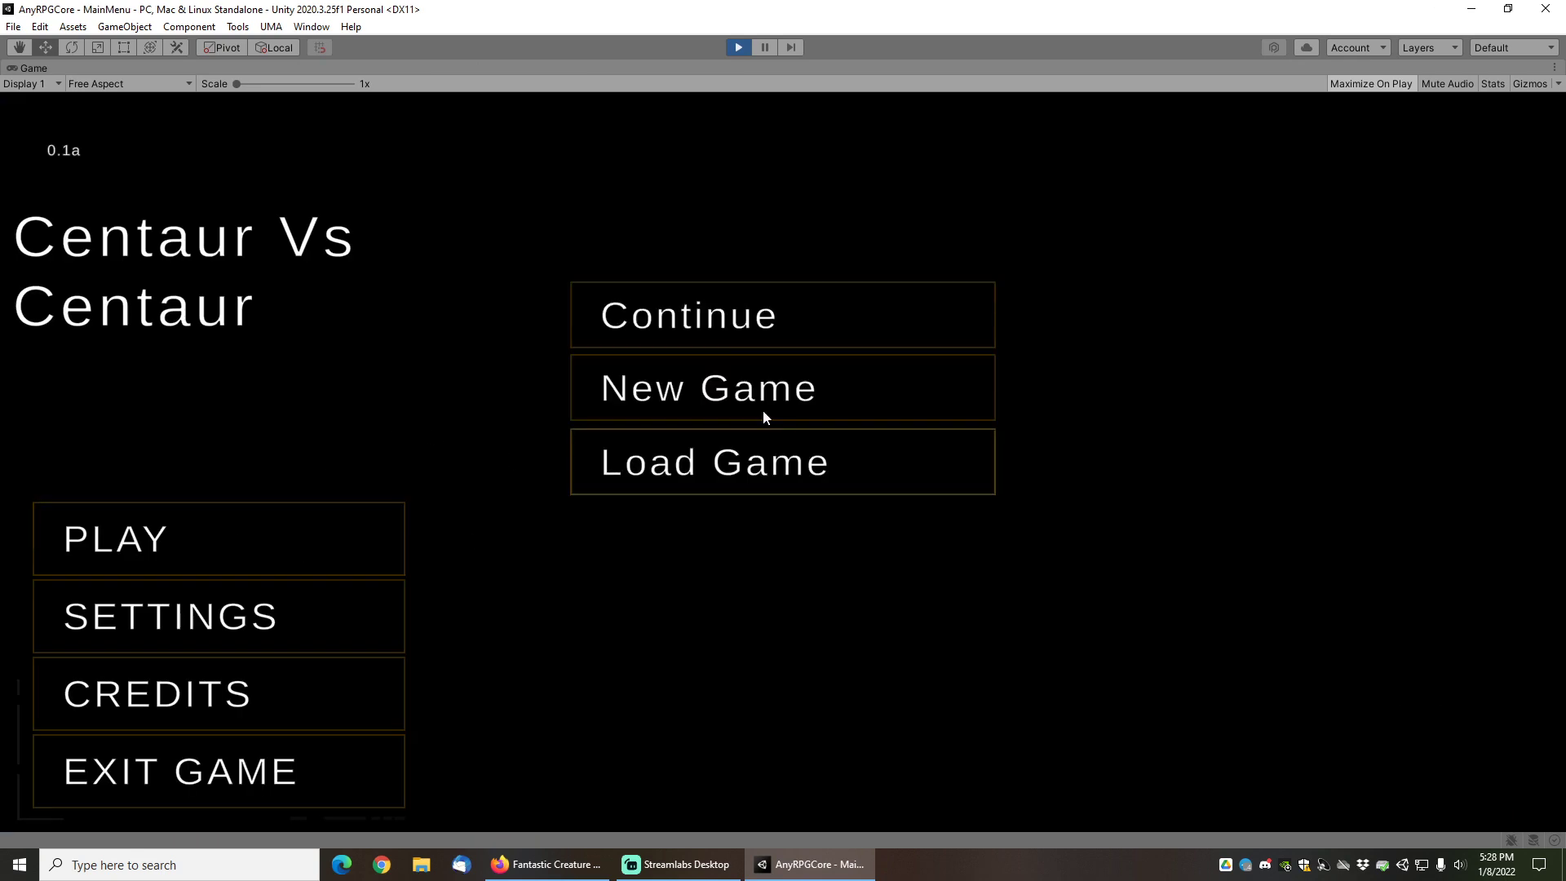
left_click(708, 387)
left_click(1409, 782)
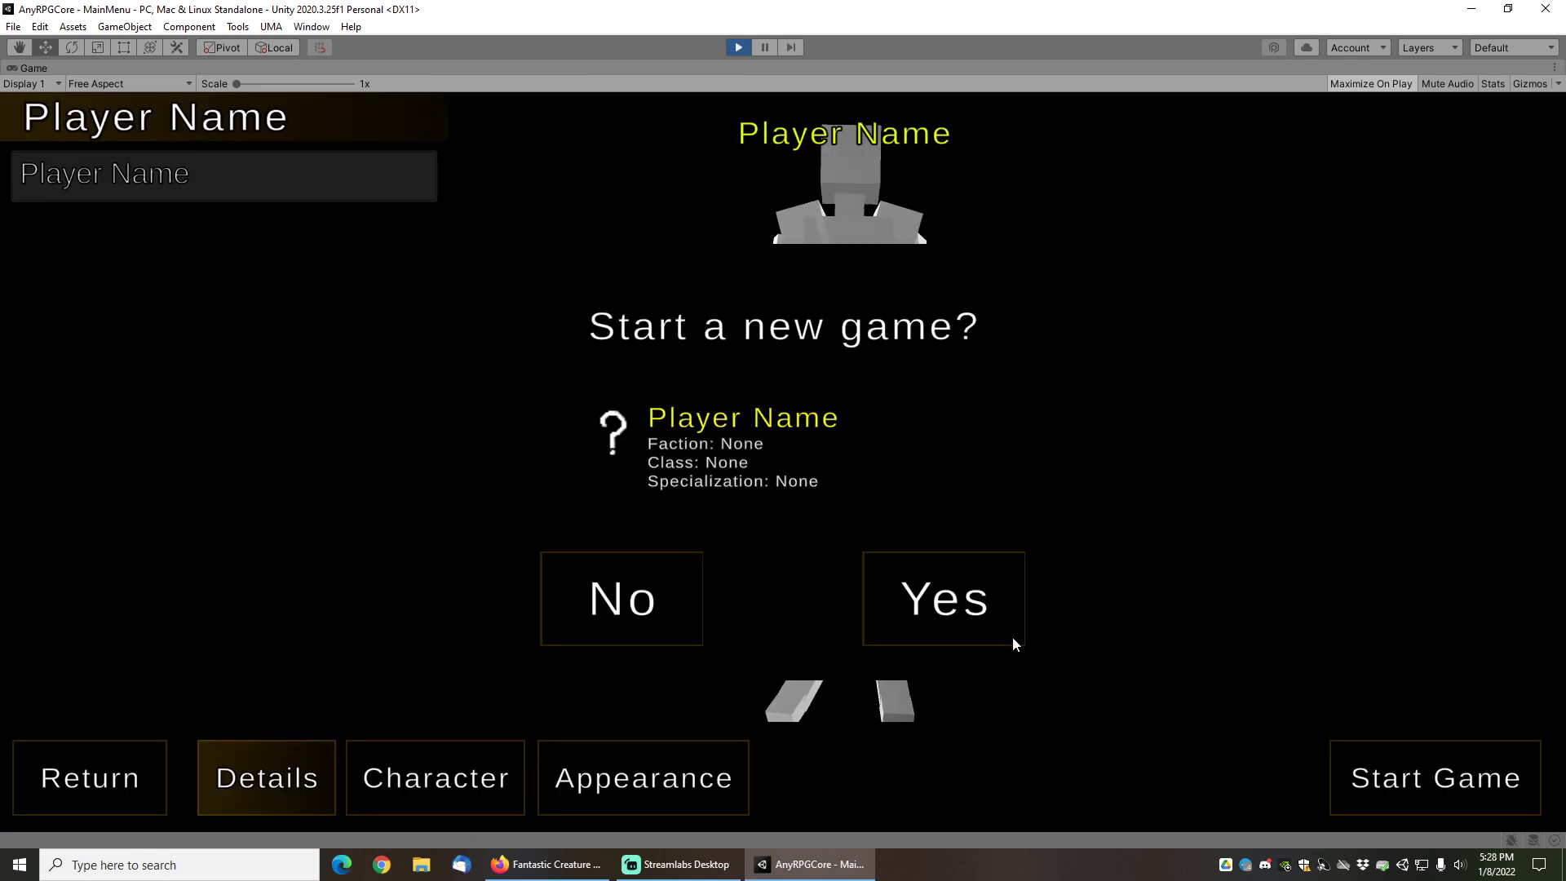
left_click(949, 609)
key("w")
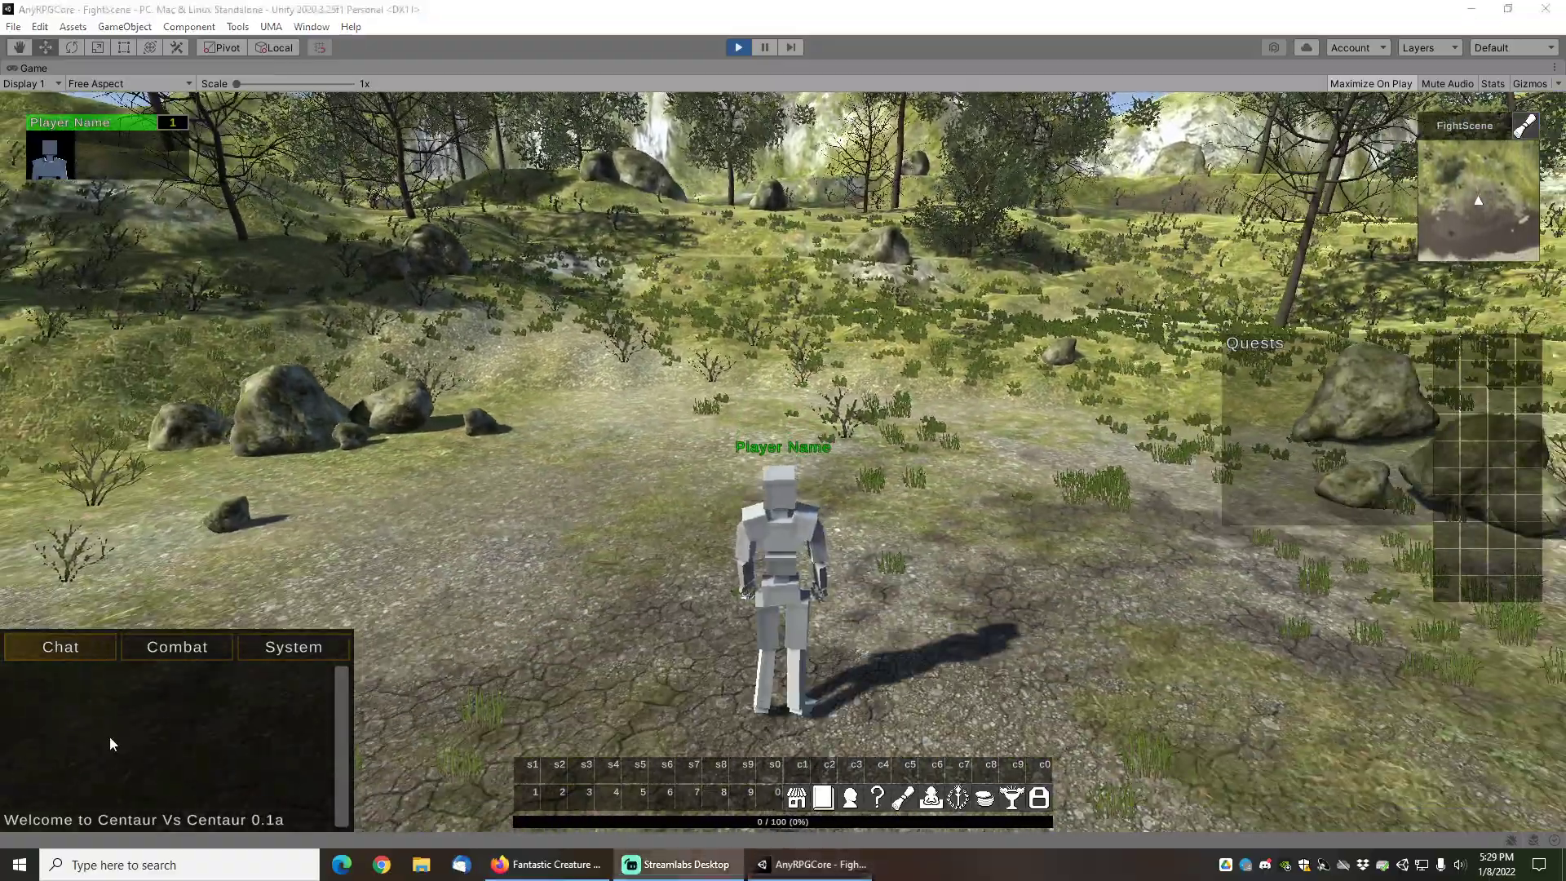
key("w")
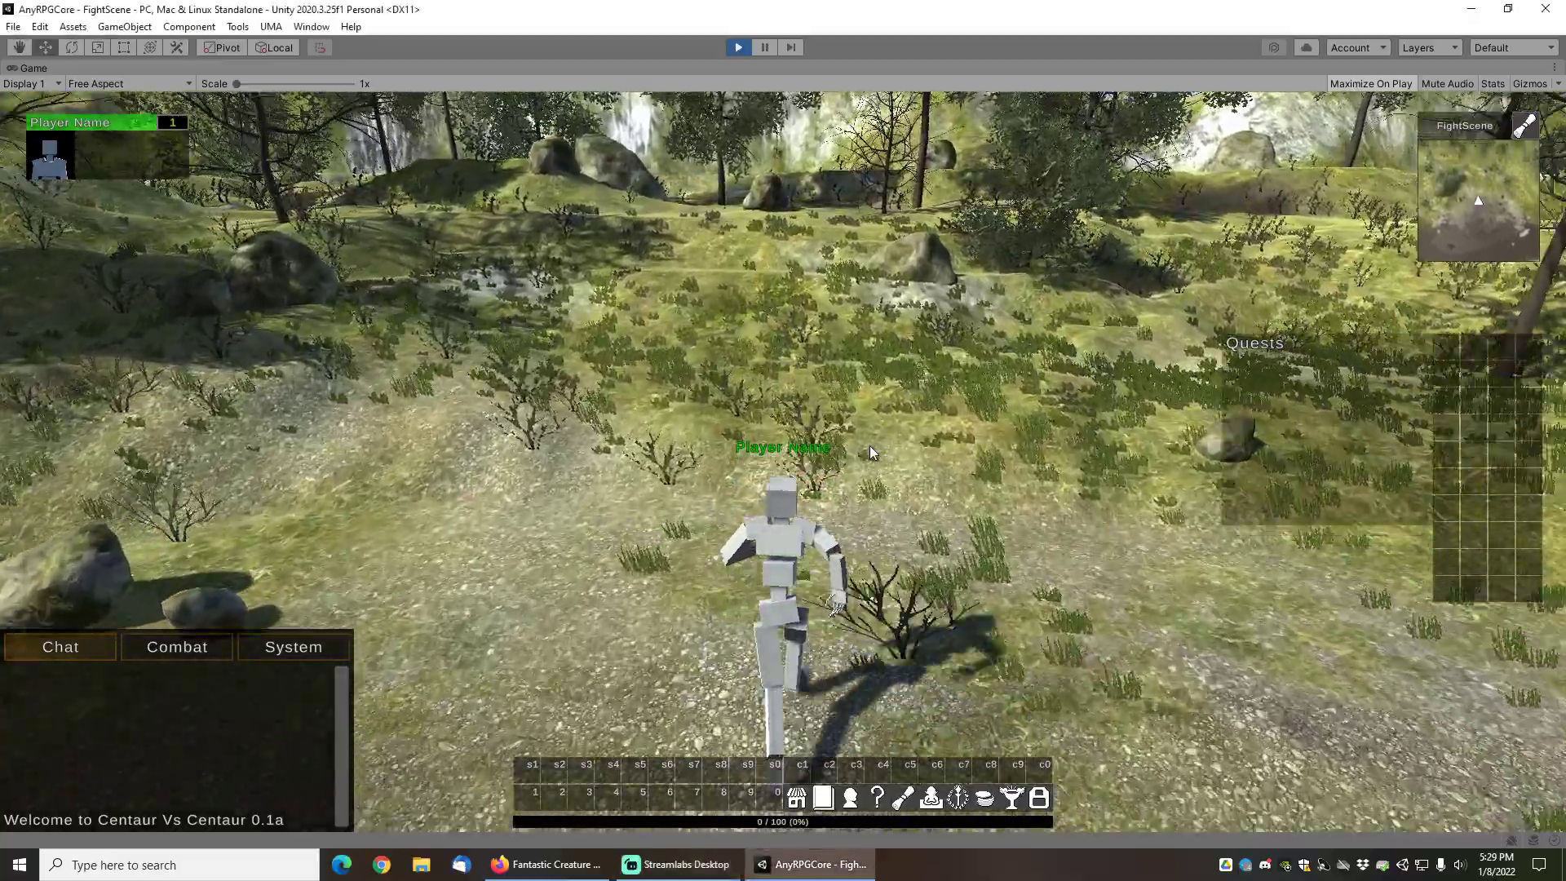
key("w")
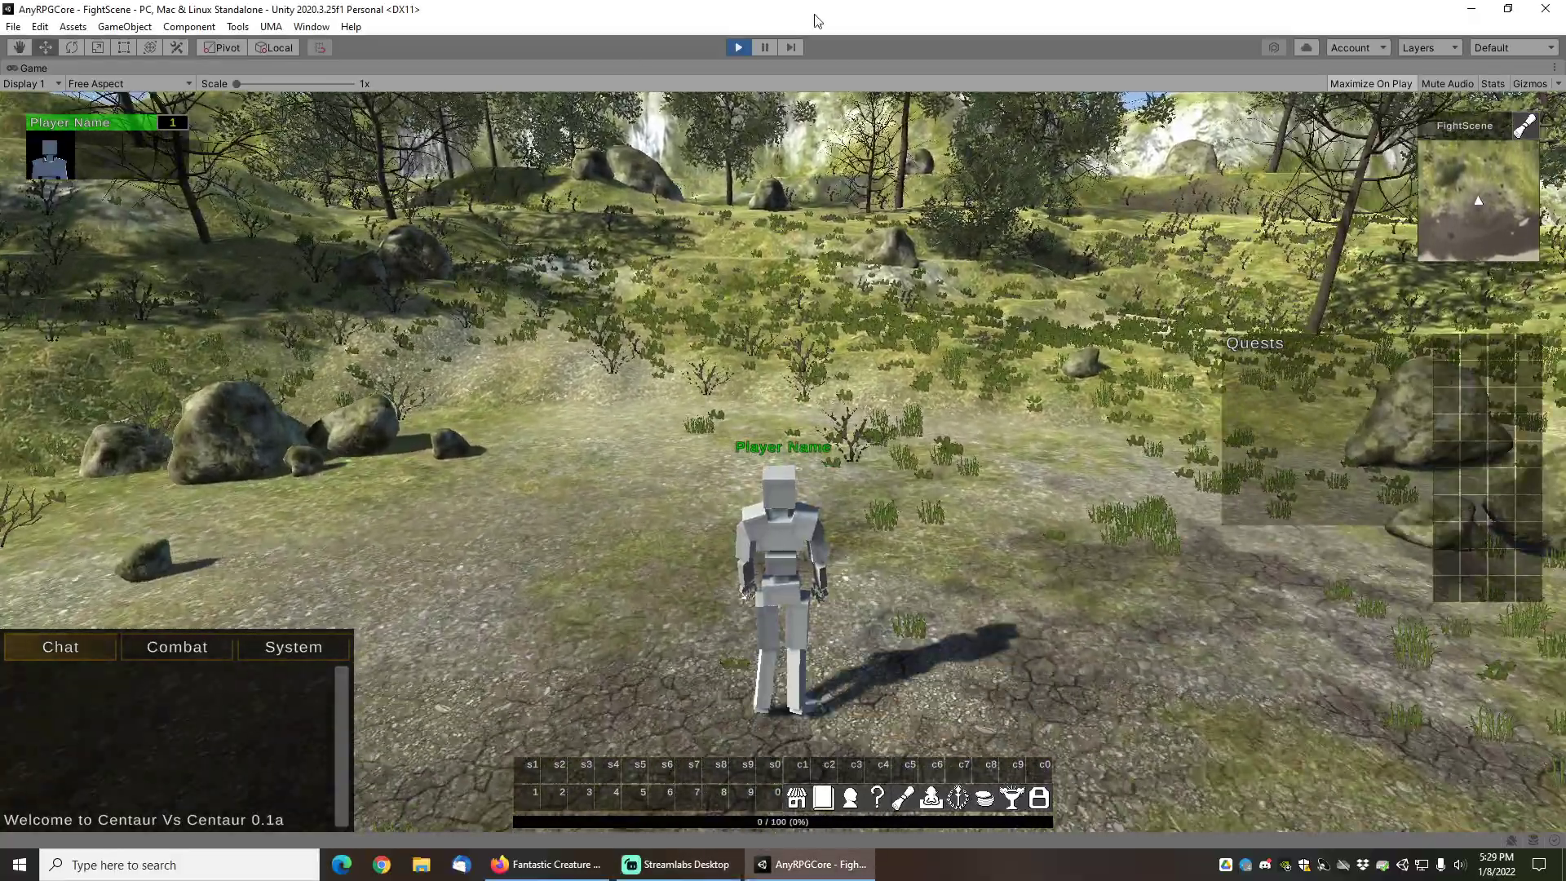
left_click(739, 49)
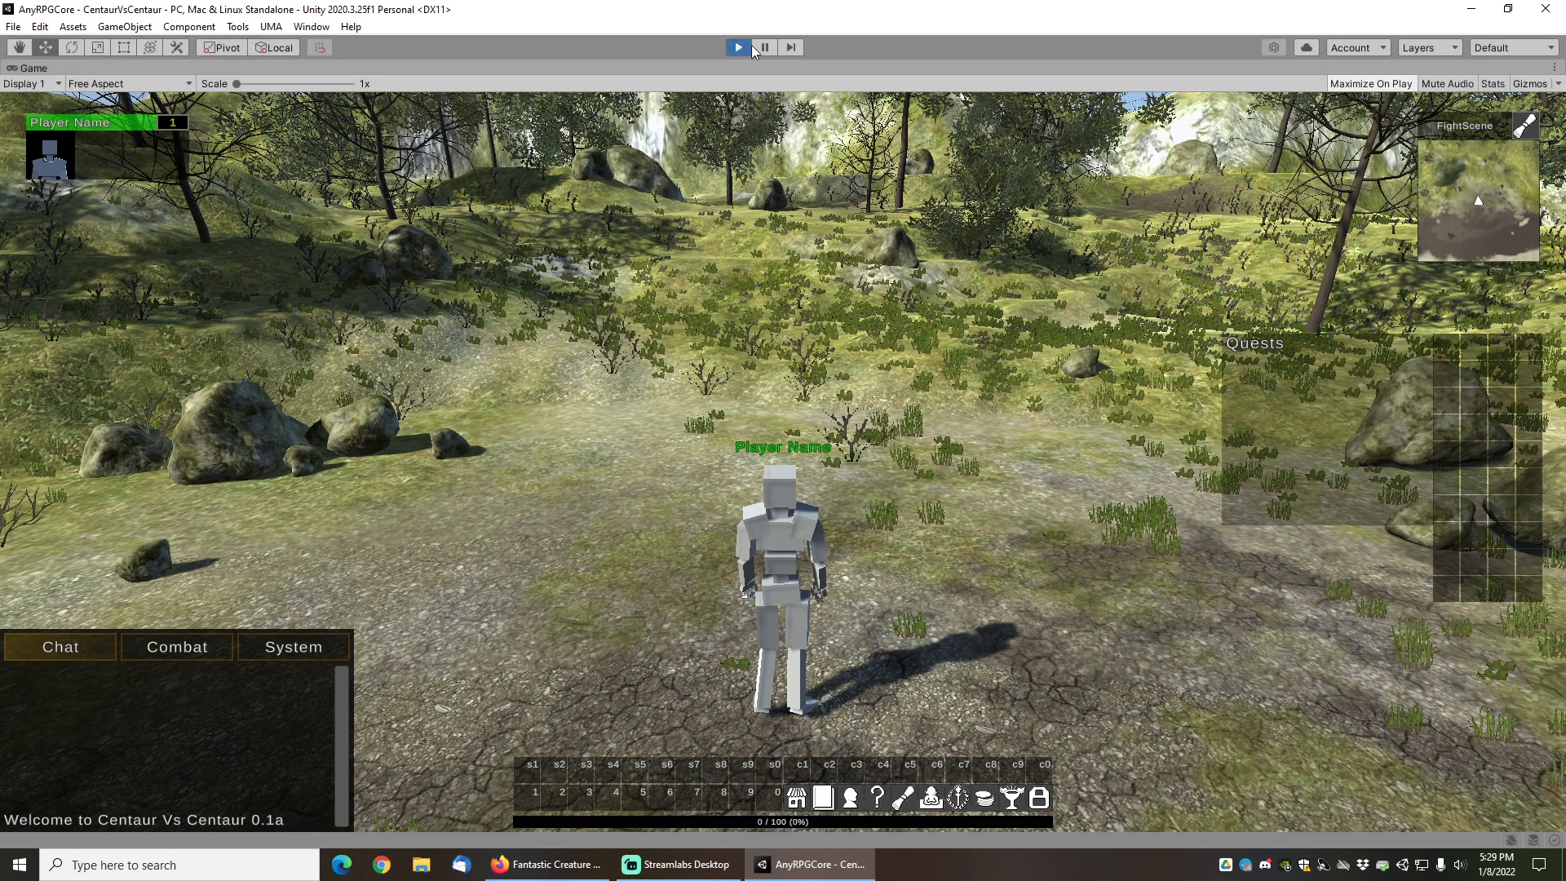